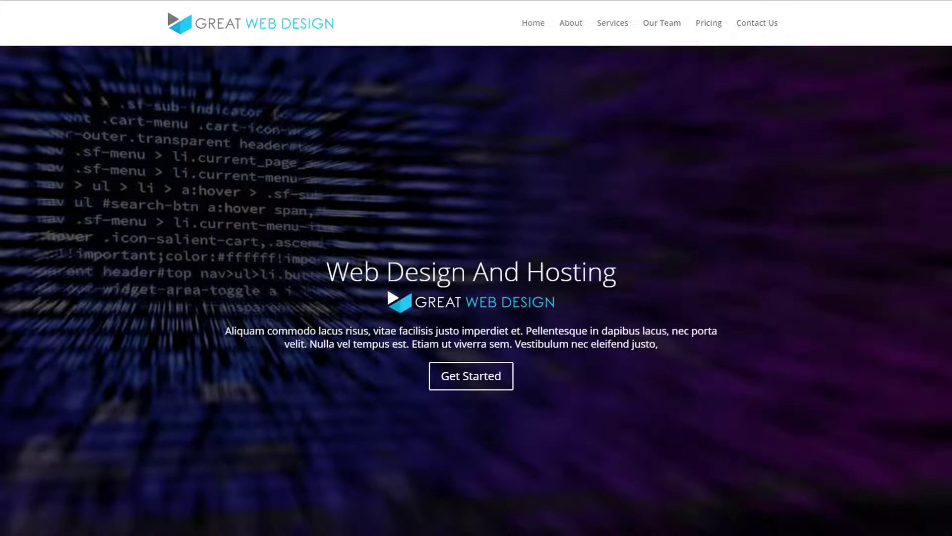
Examine the finished Great Web Design one-page site section by section, from the hero slider to the footer.
{"action": "scroll", "coordinate": [649, 267], "scroll_direction": "down", "scroll_amount": 5}
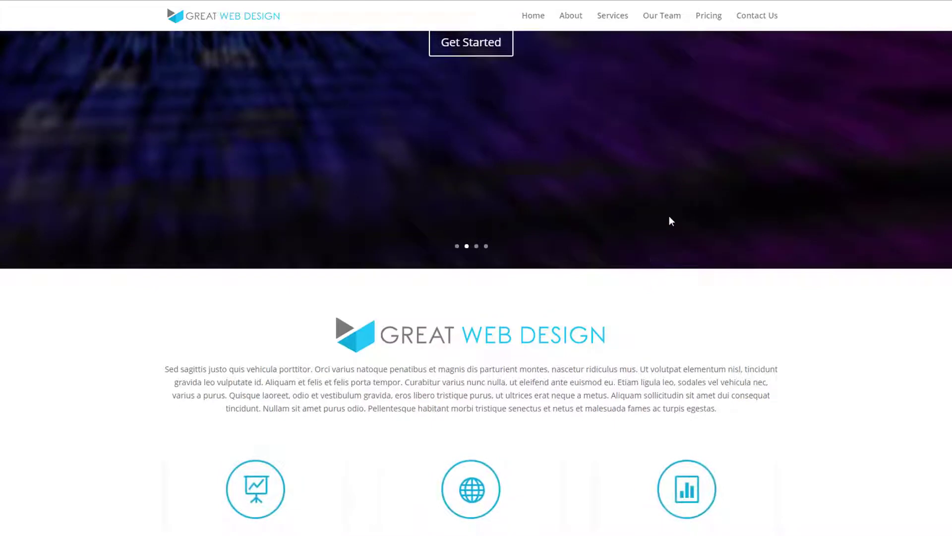
{"action": "scroll", "coordinate": [673, 251], "scroll_direction": "down", "scroll_amount": 2}
{"action": "scroll", "coordinate": [673, 250], "scroll_direction": "down", "scroll_amount": 6}
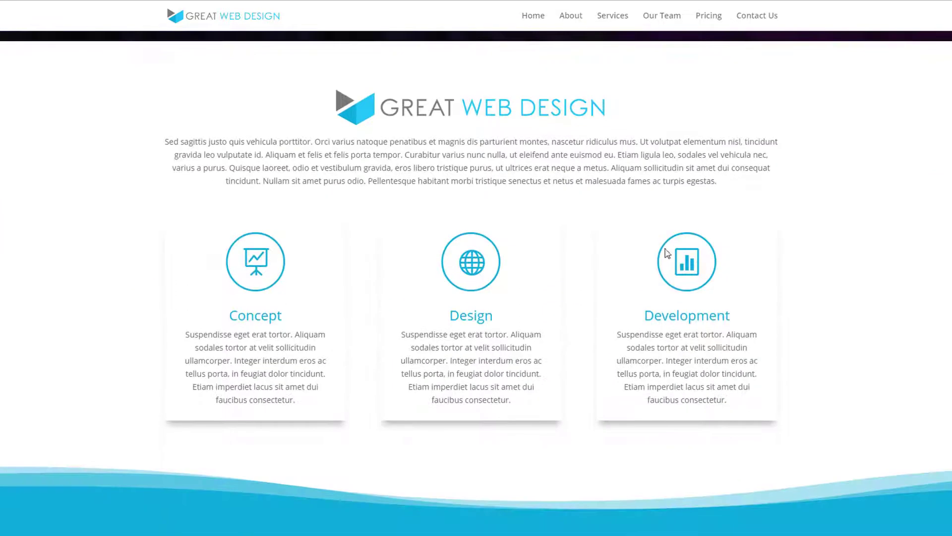
{"action": "scroll", "coordinate": [665, 253], "scroll_direction": "down", "scroll_amount": 5}
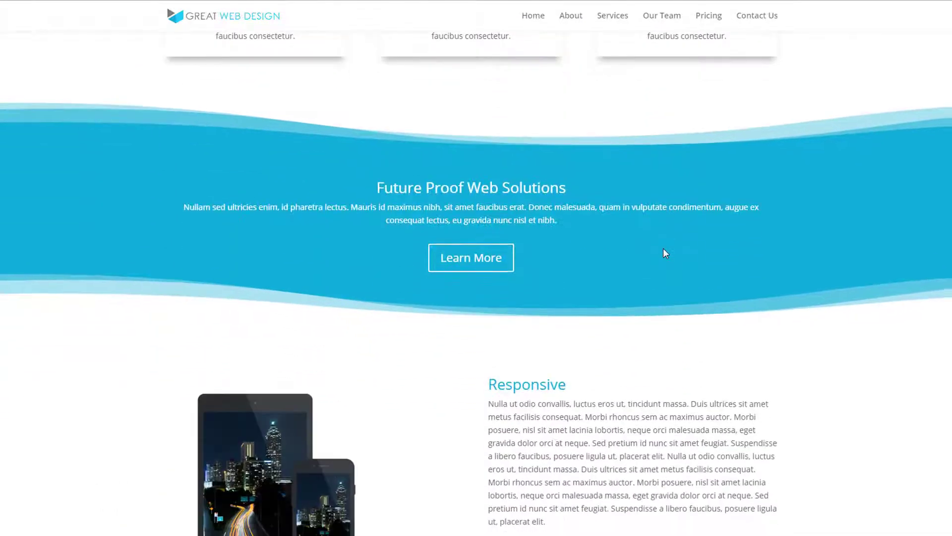
{"action": "scroll", "coordinate": [665, 253], "scroll_direction": "down", "scroll_amount": 5}
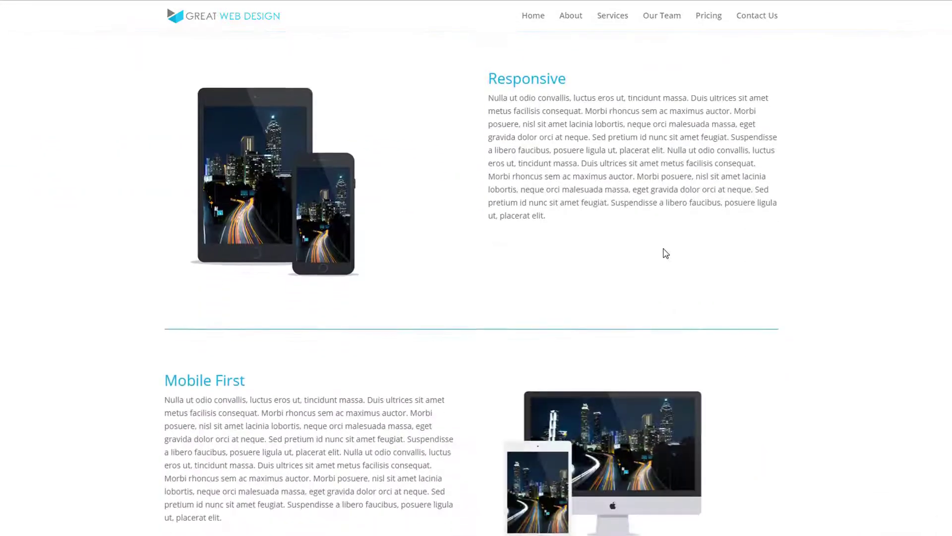
{"action": "scroll", "coordinate": [665, 253], "scroll_direction": "down", "scroll_amount": 4}
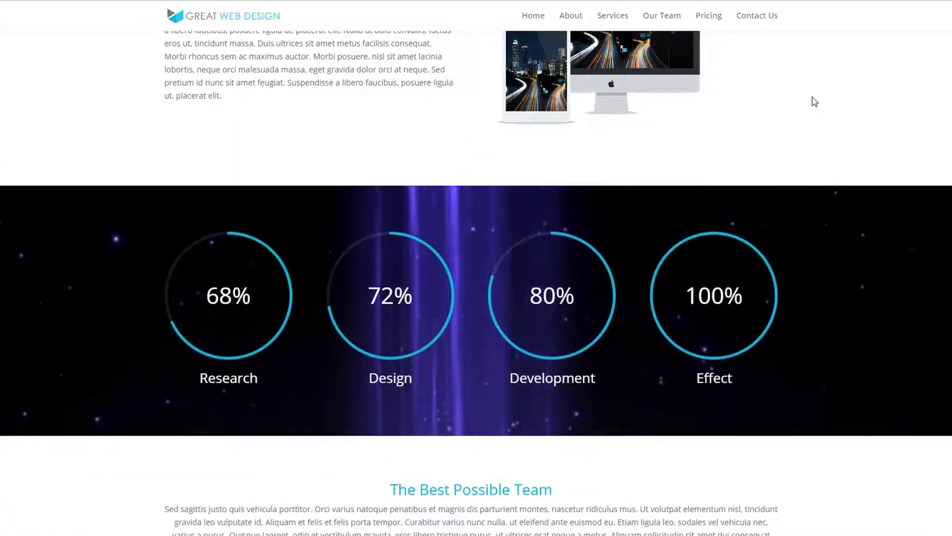
{"action": "scroll", "coordinate": [813, 99], "scroll_direction": "down", "scroll_amount": 3}
{"action": "scroll", "coordinate": [810, 98], "scroll_direction": "down", "scroll_amount": 9}
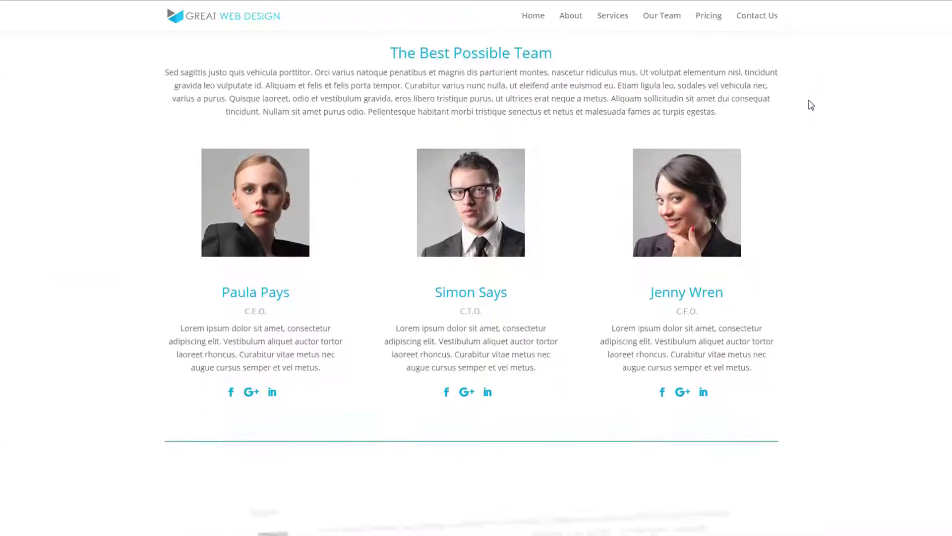
{"action": "scroll", "coordinate": [810, 106], "scroll_direction": "down", "scroll_amount": 7}
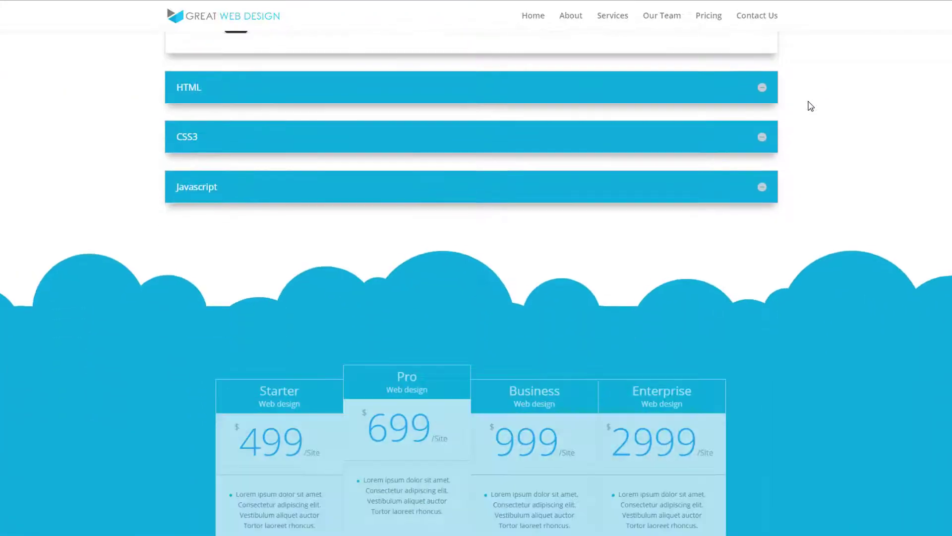
{"action": "scroll", "coordinate": [808, 102], "scroll_direction": "down", "scroll_amount": 7}
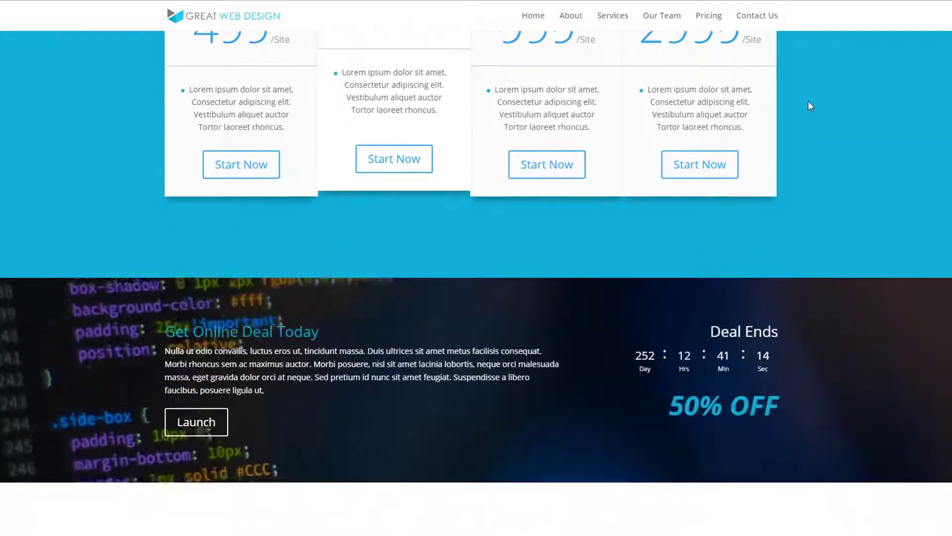
{"action": "scroll", "coordinate": [808, 103], "scroll_direction": "down", "scroll_amount": 6}
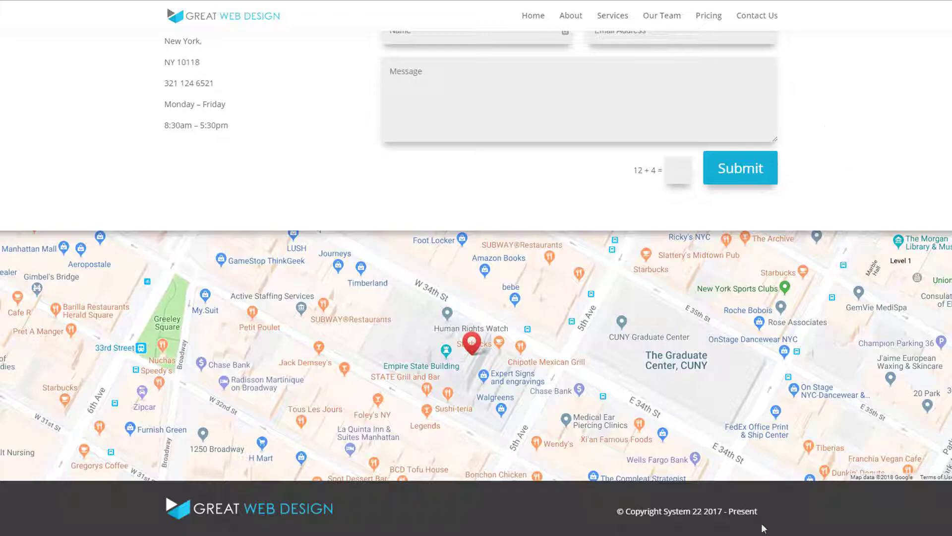
Return to the start of the demo page and visit its About, Services, Our Team, Pricing and Contact Us sections.
{"action": "key", "text": "Home"}
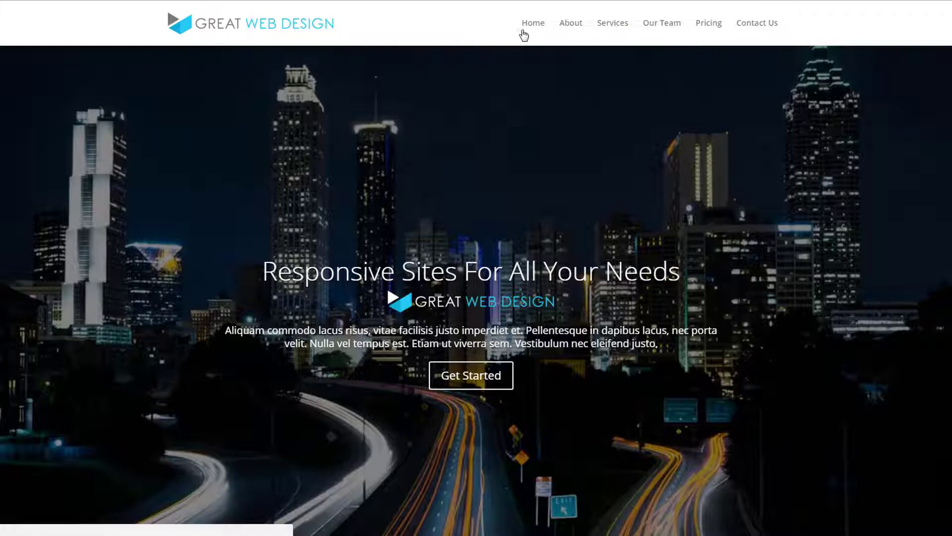
{"action": "left_click", "coordinate": [571, 23]}
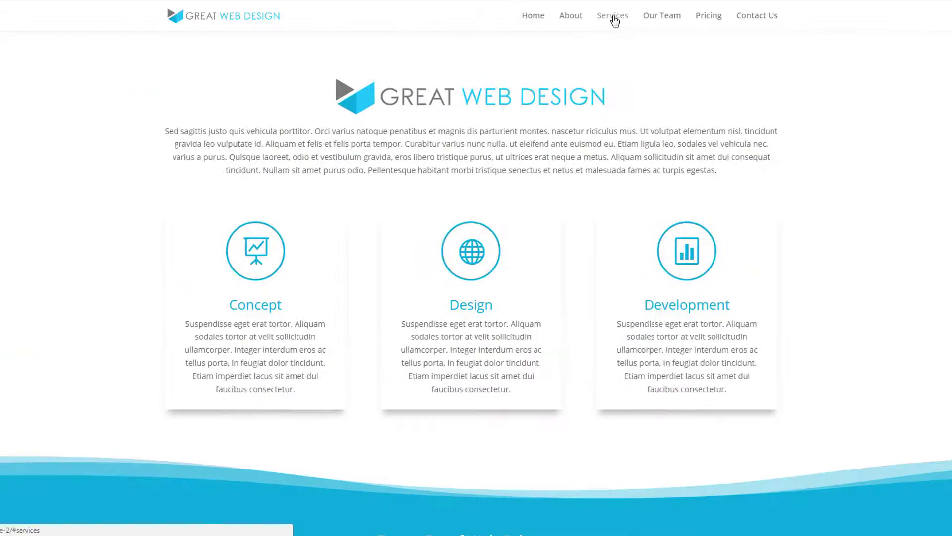
{"action": "left_click", "coordinate": [615, 20]}
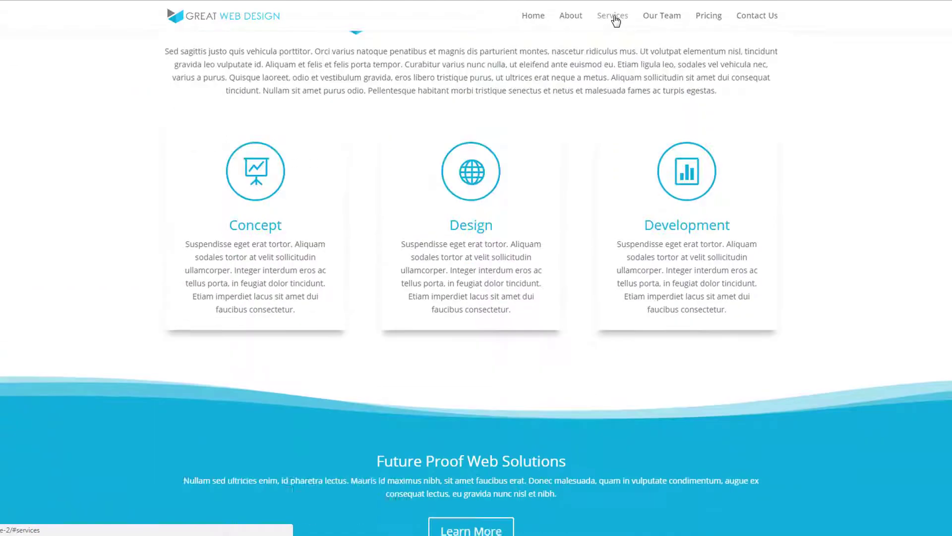
{"action": "left_click", "coordinate": [660, 20]}
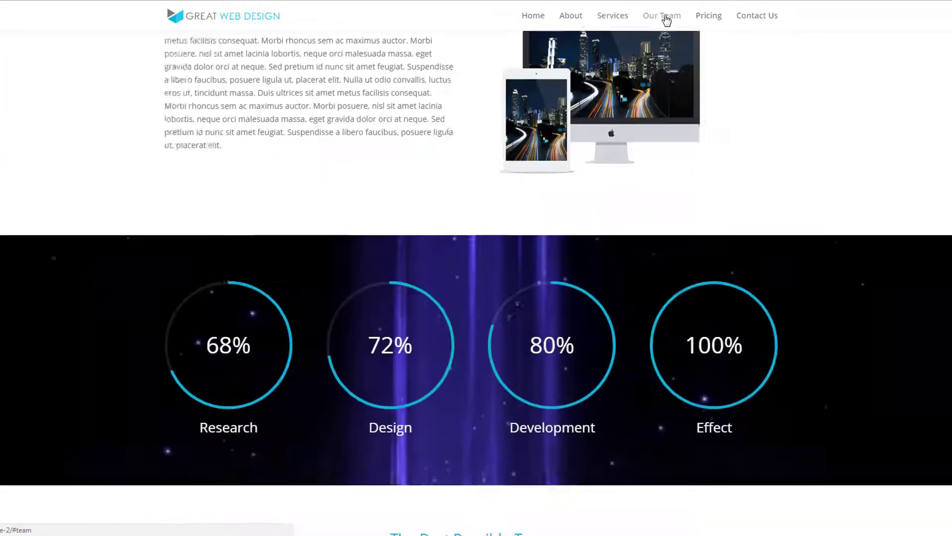
{"action": "left_click", "coordinate": [716, 20]}
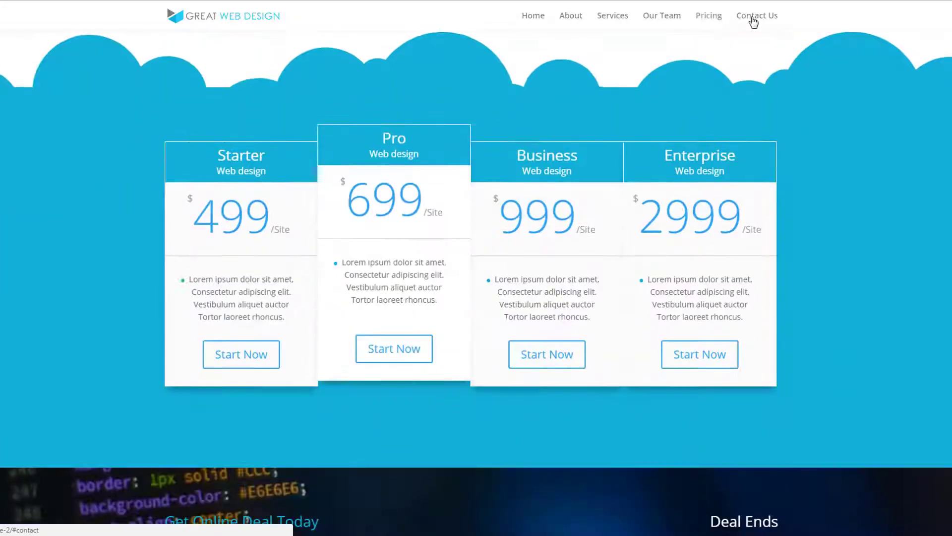
{"action": "left_click", "coordinate": [754, 18]}
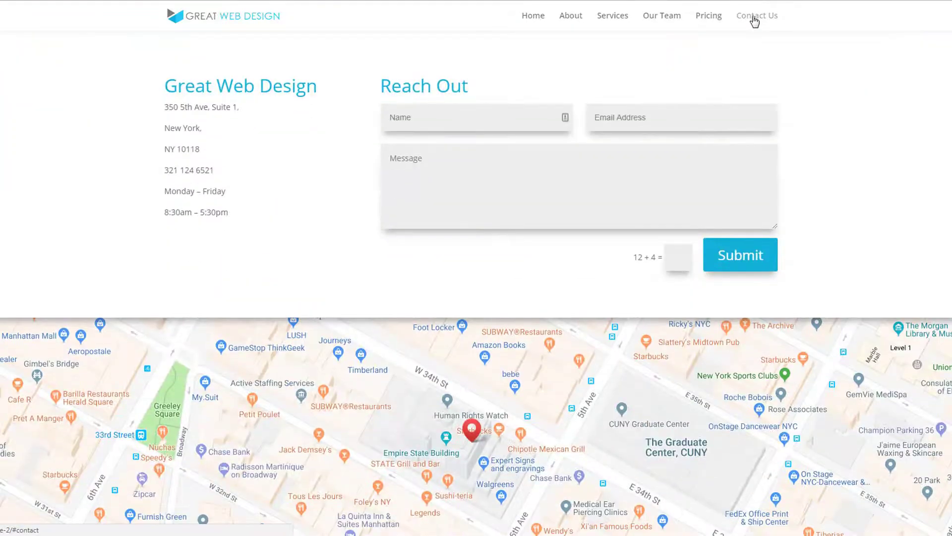
{"action": "left_click", "coordinate": [950, 450]}
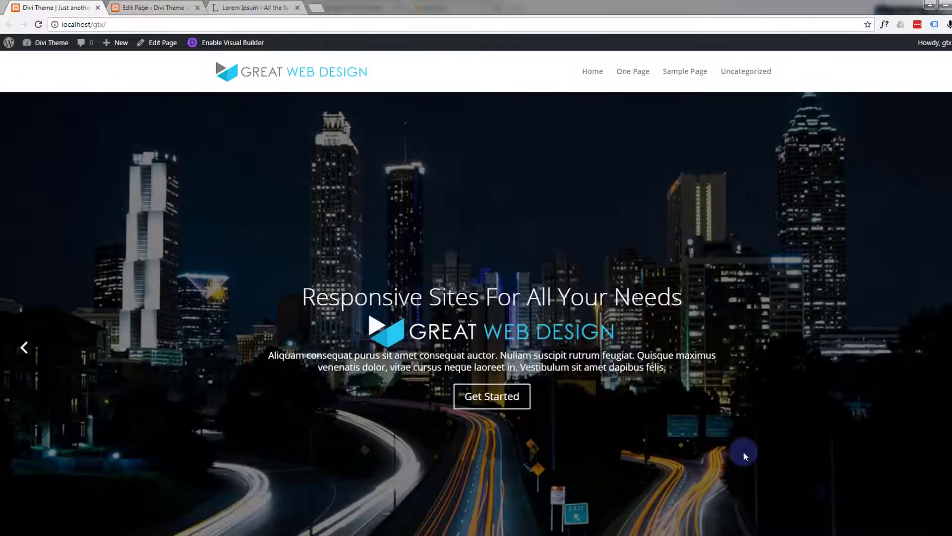
In the page's Divi builder, add a standard section with a single full-width column row below the Accordion section.
{"action": "scroll", "coordinate": [743, 450], "scroll_direction": "down", "scroll_amount": 9}
{"action": "scroll", "coordinate": [747, 452], "scroll_direction": "down", "scroll_amount": 16}
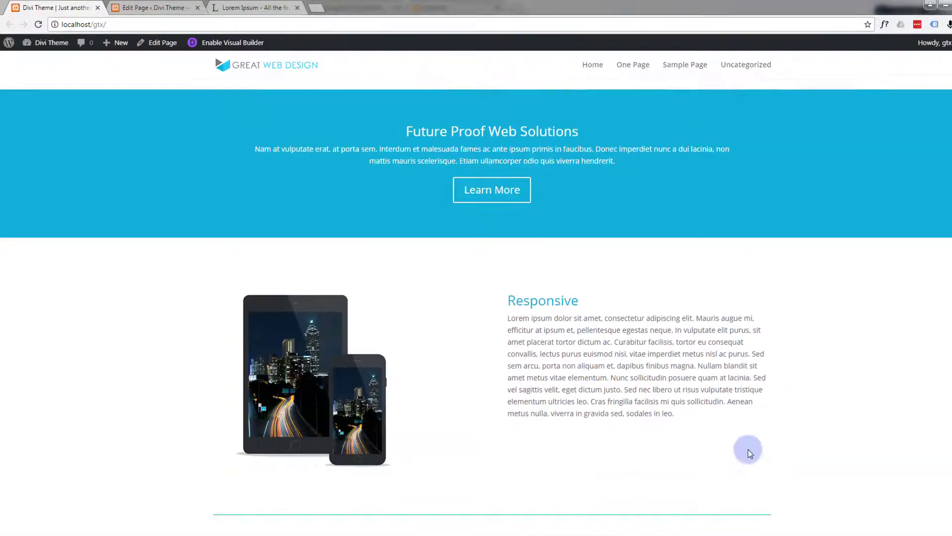
{"action": "scroll", "coordinate": [749, 444], "scroll_direction": "down", "scroll_amount": 15}
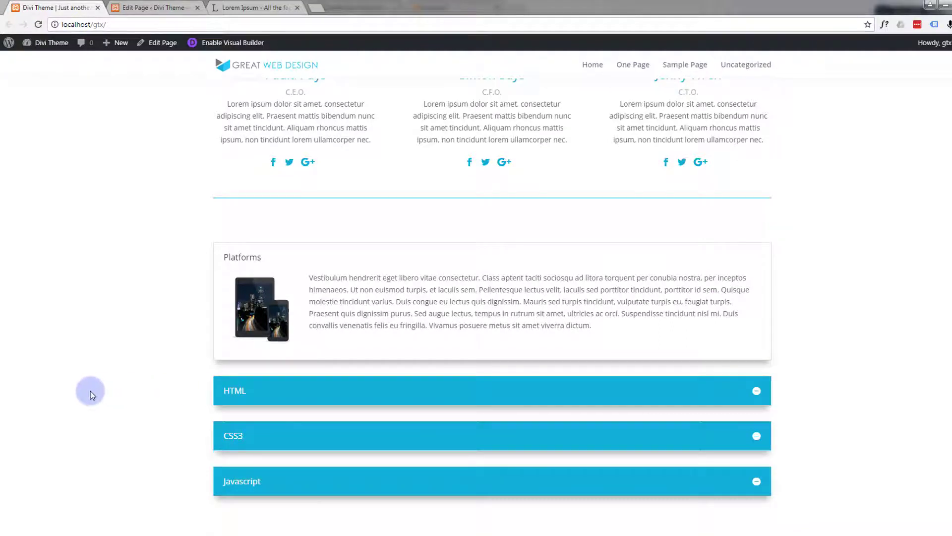
{"action": "left_click", "coordinate": [144, 8]}
{"action": "scroll", "coordinate": [336, 355], "scroll_direction": "down", "scroll_amount": 12}
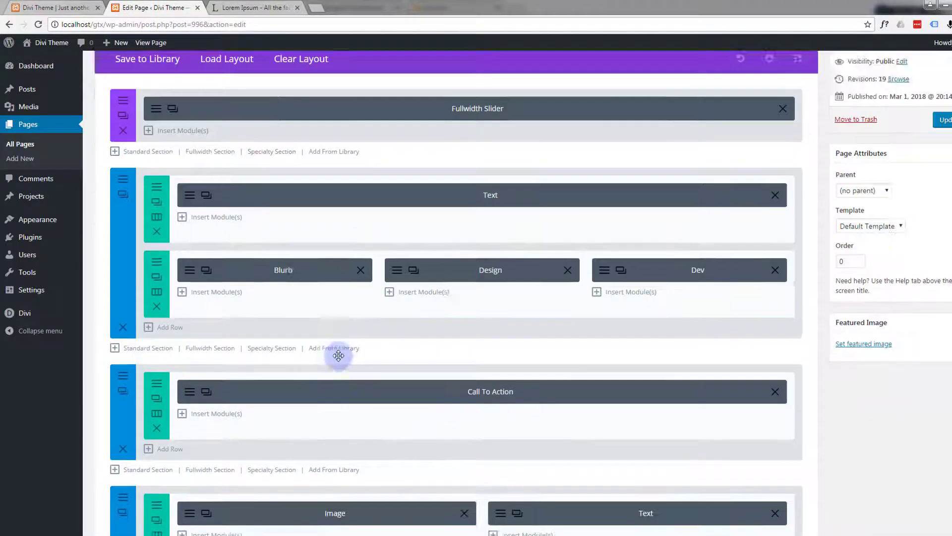
{"action": "scroll", "coordinate": [342, 357], "scroll_direction": "down", "scroll_amount": 10}
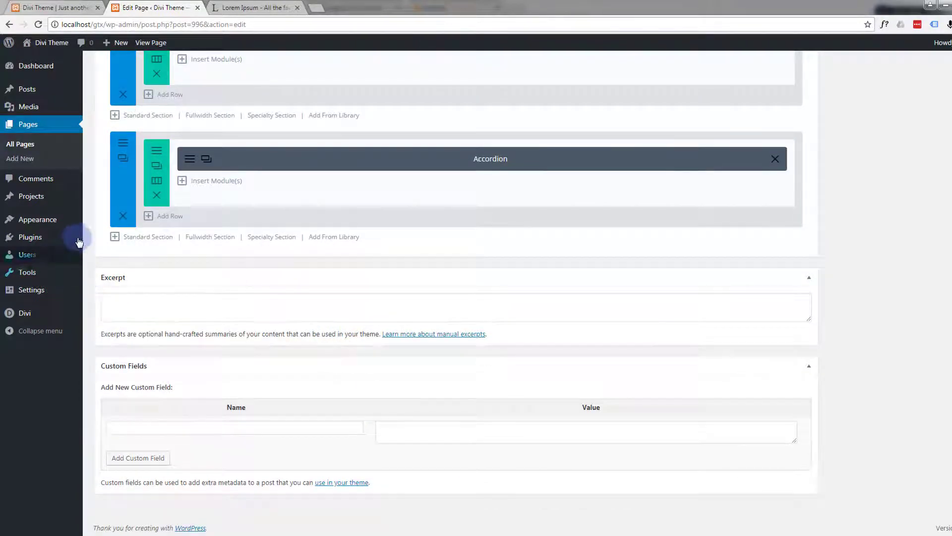
{"action": "left_click", "coordinate": [143, 236]}
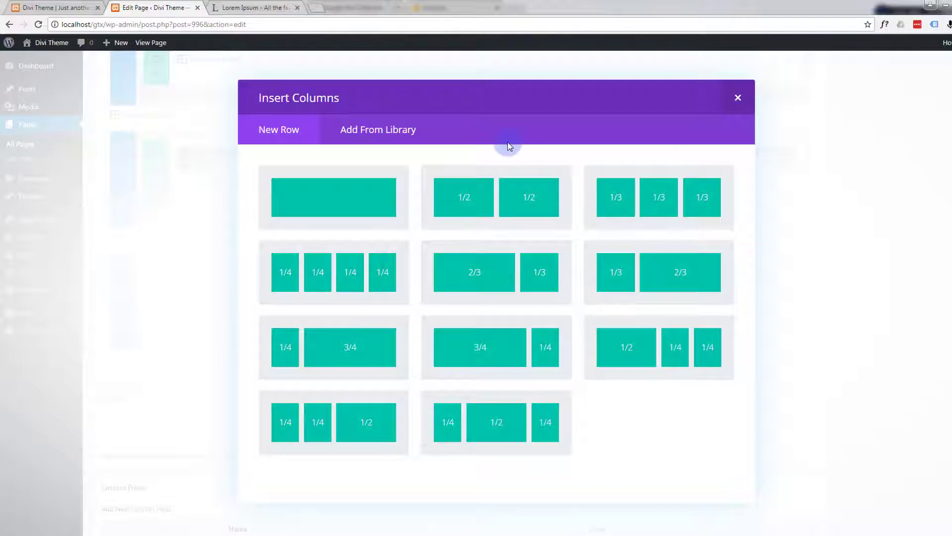
{"action": "left_click", "coordinate": [326, 195]}
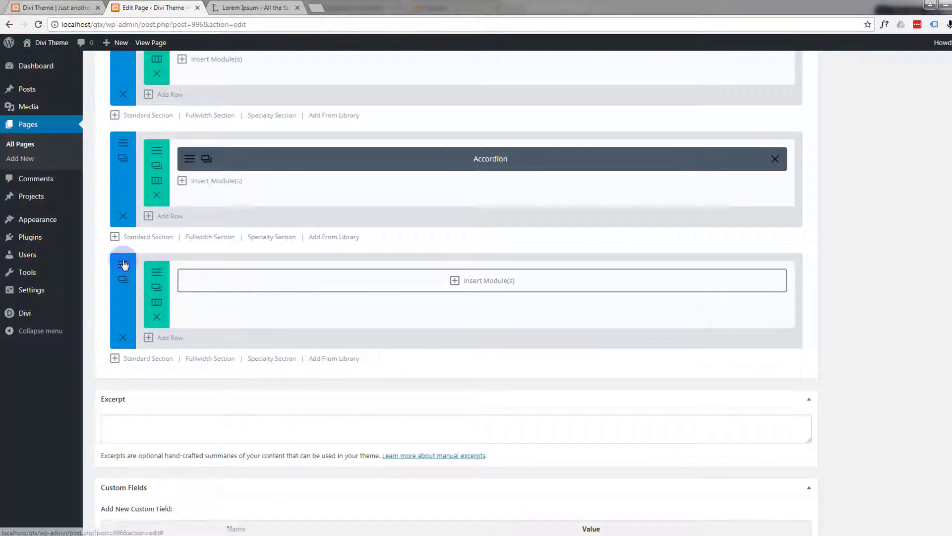
Set the new section's background color to #12b1d6 and save its settings.
{"action": "left_click", "coordinate": [123, 264]}
{"action": "mouse_move", "coordinate": [123, 261]}
{"action": "left_mouse_down"}
{"action": "mouse_move", "coordinate": [108, 266]}
{"action": "mouse_move", "coordinate": [125, 259]}
{"action": "left_mouse_up"}
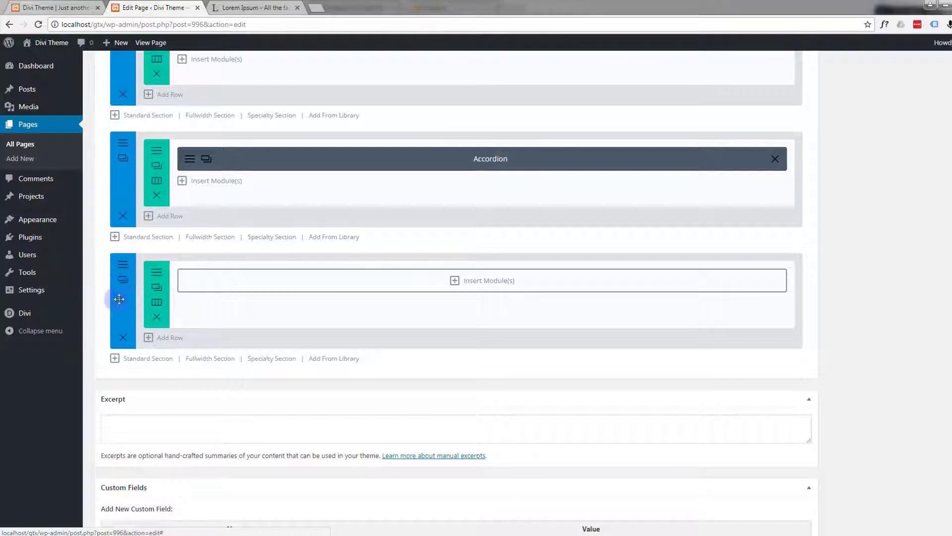
{"action": "left_click", "coordinate": [123, 262]}
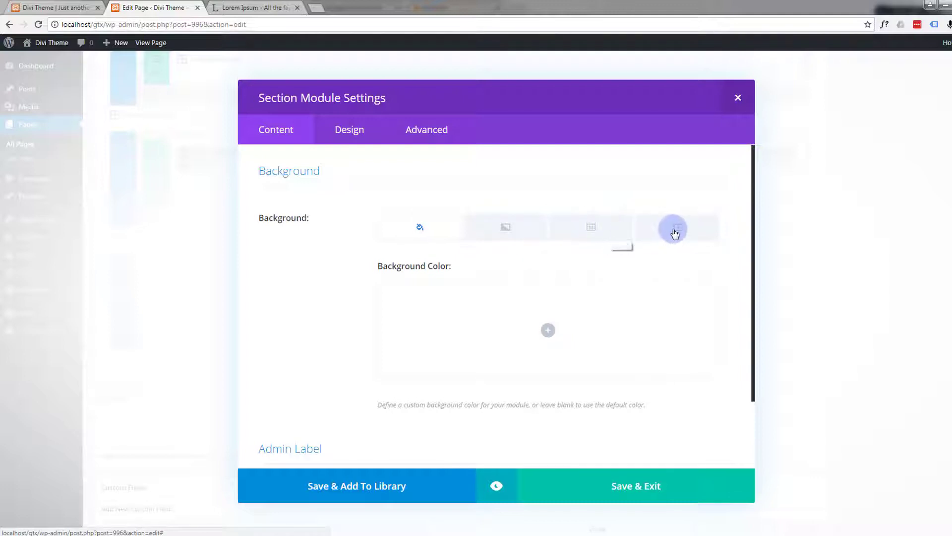
{"action": "left_click", "coordinate": [549, 330]}
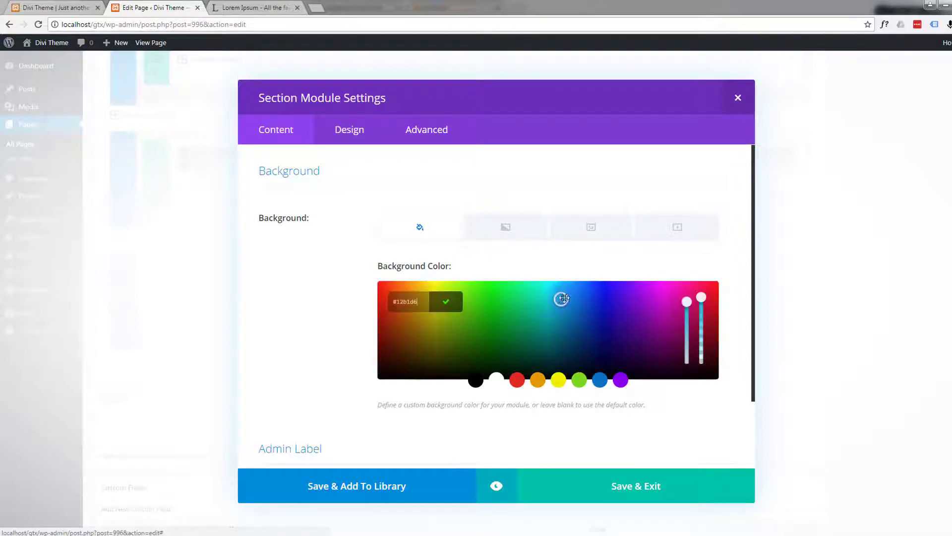
{"action": "left_click", "coordinate": [639, 497]}
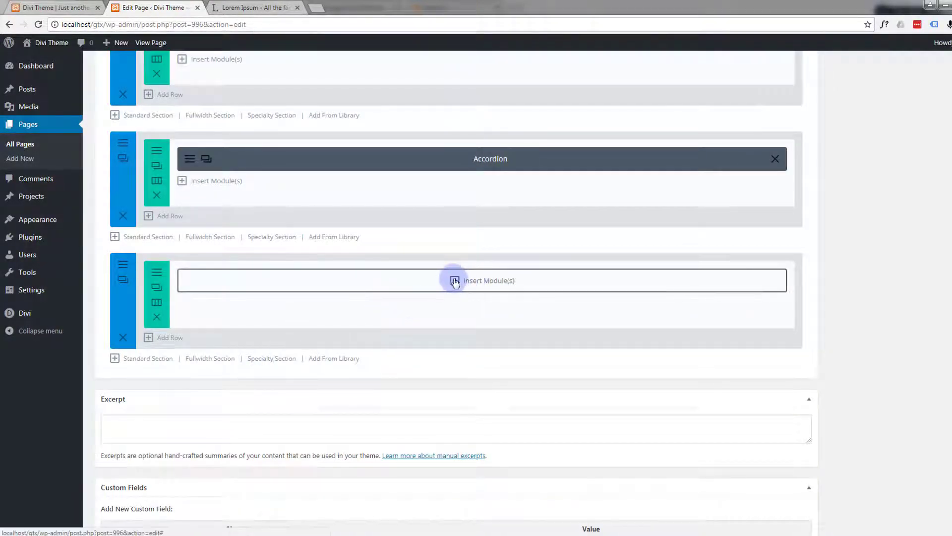
Insert a Pricing Tables module into the new section's empty row.
{"action": "left_click", "coordinate": [455, 281]}
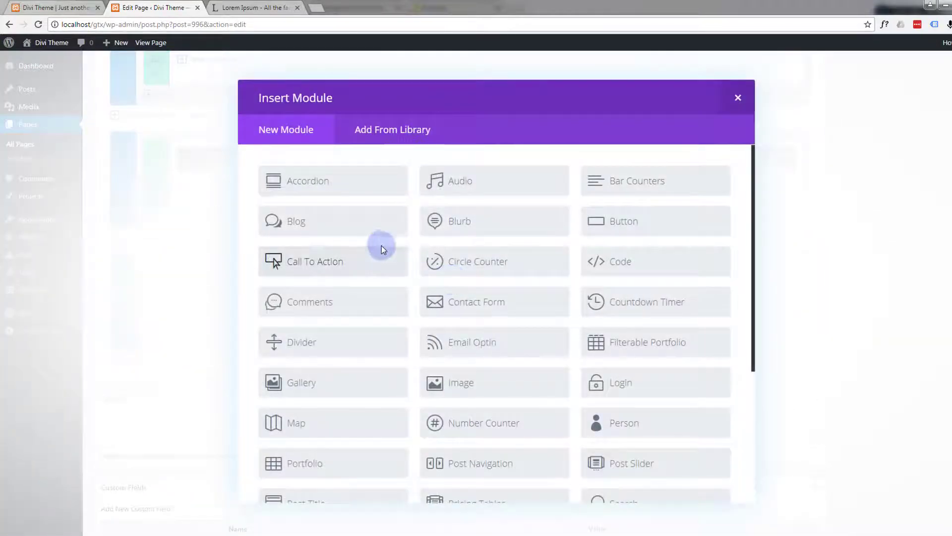
{"action": "scroll", "coordinate": [355, 163], "scroll_direction": "down", "scroll_amount": 3}
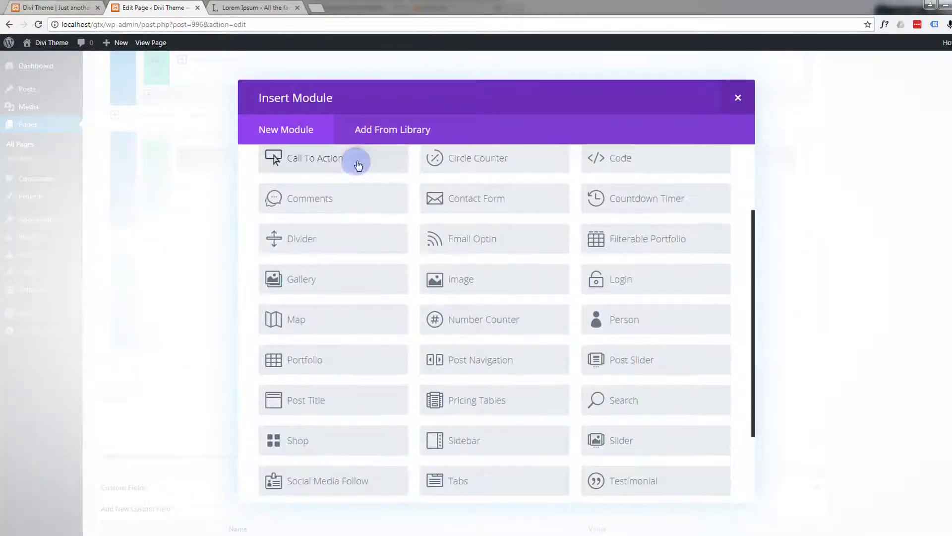
{"action": "scroll", "coordinate": [496, 347], "scroll_direction": "down", "scroll_amount": 2}
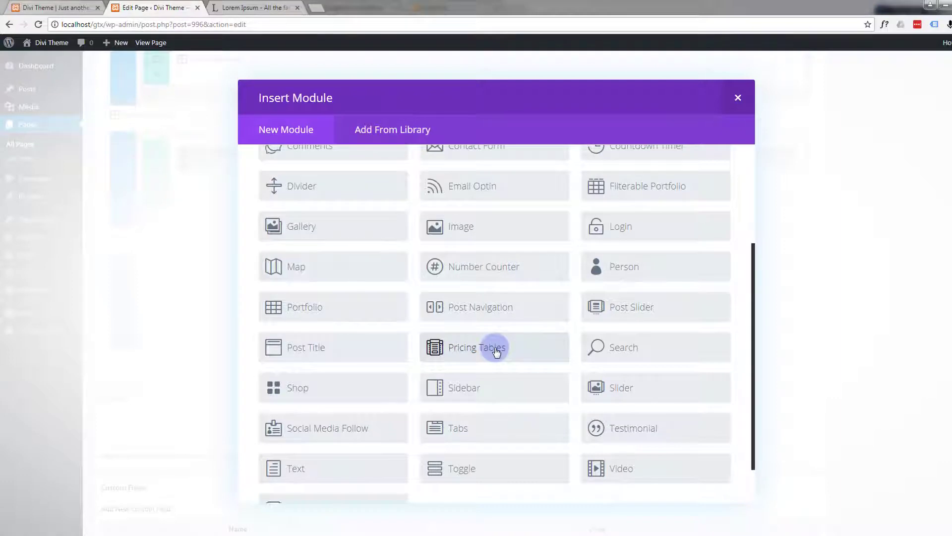
{"action": "left_click", "coordinate": [496, 350]}
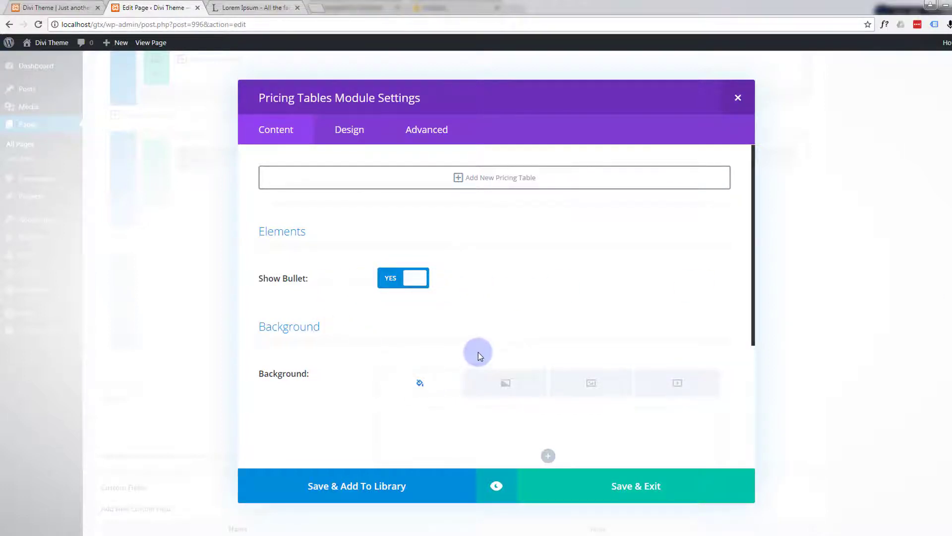
Enable centered list items in the Pricing Tables module's design settings.
{"action": "scroll", "coordinate": [478, 352], "scroll_direction": "down", "scroll_amount": 1}
{"action": "scroll", "coordinate": [478, 352], "scroll_direction": "down", "scroll_amount": 2}
{"action": "scroll", "coordinate": [446, 346], "scroll_direction": "down", "scroll_amount": 1}
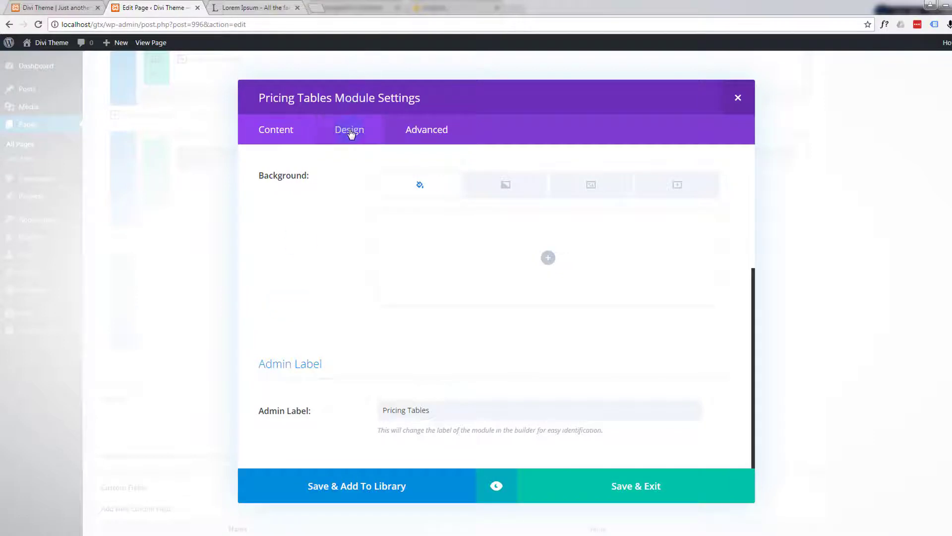
{"action": "left_click", "coordinate": [350, 131]}
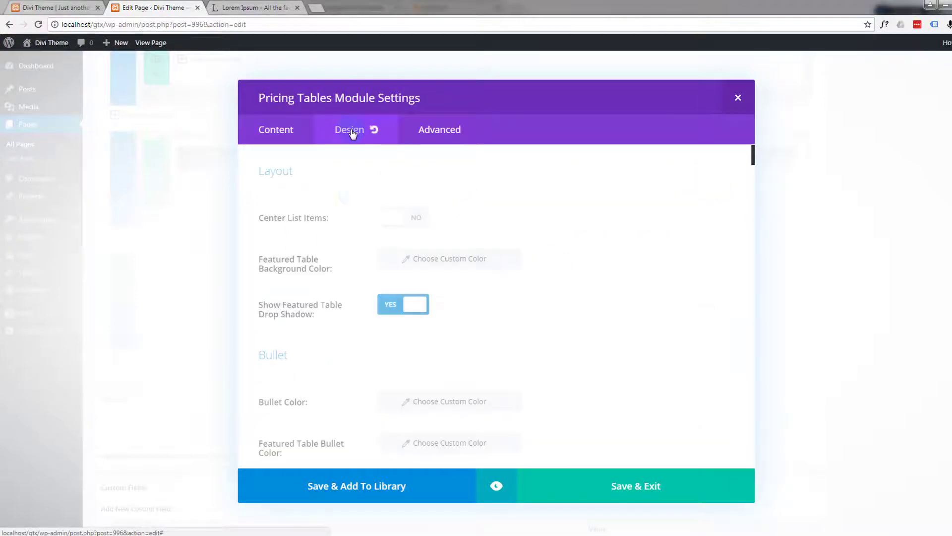
{"action": "left_click", "coordinate": [410, 223]}
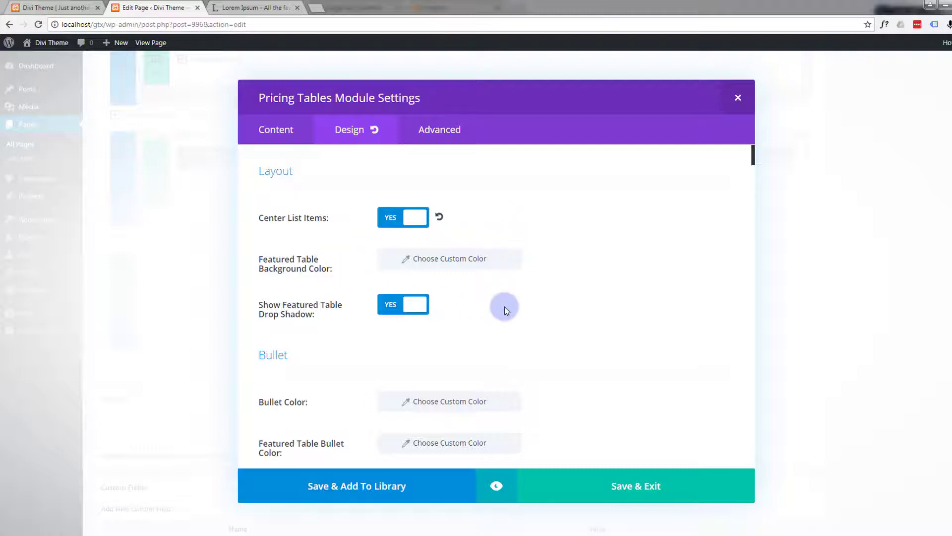
{"action": "scroll", "coordinate": [503, 307], "scroll_direction": "down", "scroll_amount": 1}
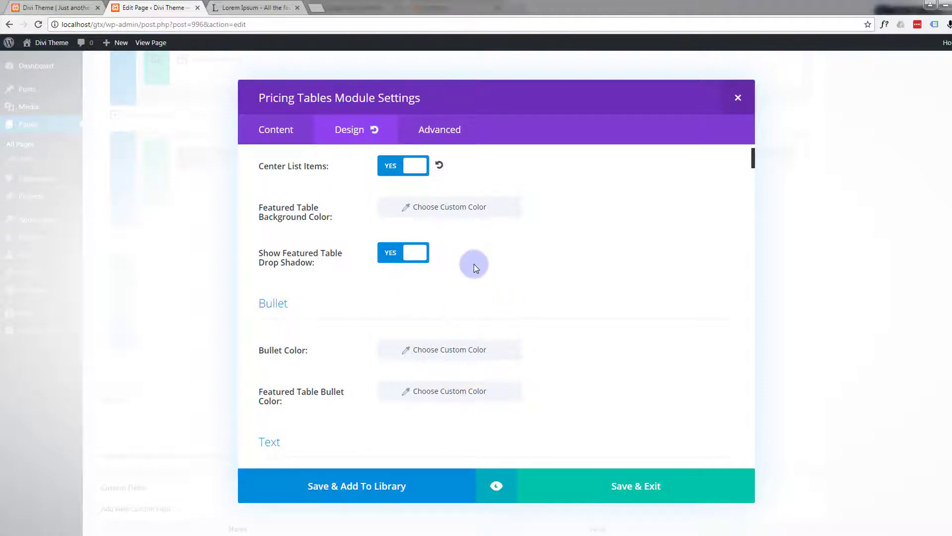
{"action": "scroll", "coordinate": [475, 268], "scroll_direction": "down", "scroll_amount": 2}
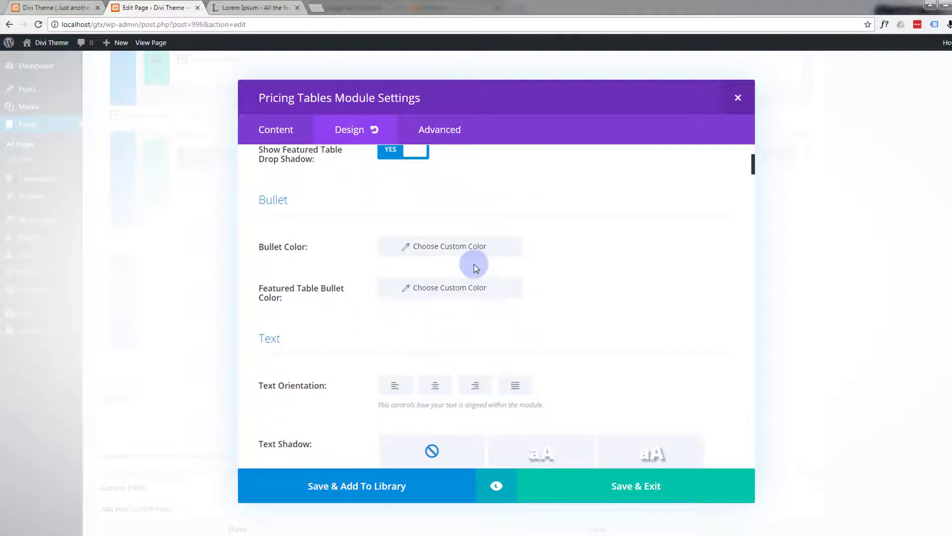
Set the bullet color of the pricing tables to #12b1d6.
{"action": "left_click", "coordinate": [438, 250]}
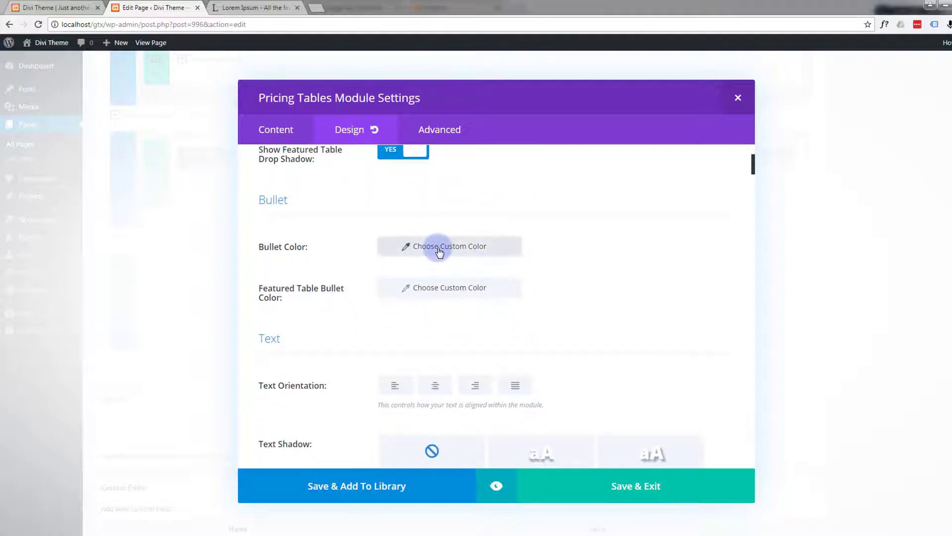
{"action": "left_click", "coordinate": [549, 244]}
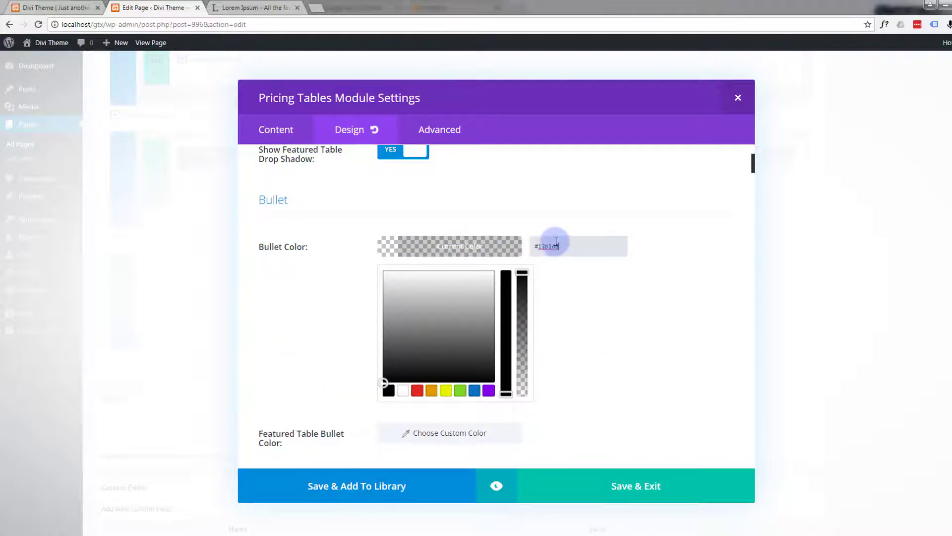
{"action": "type", "text": "#12b1d6"}
Set the Table Header Background Color in the Title Text options to the same blue, #12b1d6.
{"action": "scroll", "coordinate": [611, 311], "scroll_direction": "down", "scroll_amount": 2}
{"action": "scroll", "coordinate": [612, 311], "scroll_direction": "down", "scroll_amount": 1}
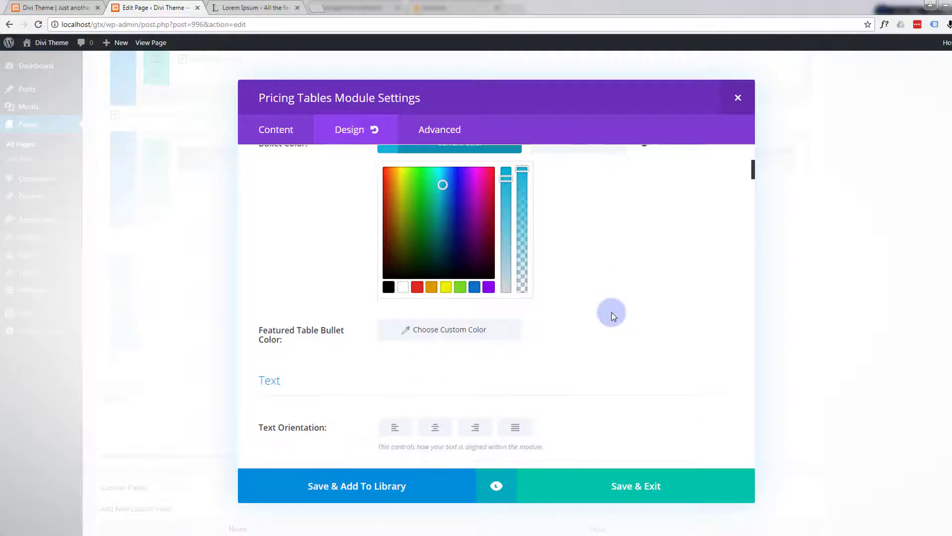
{"action": "scroll", "coordinate": [611, 311], "scroll_direction": "down", "scroll_amount": 1}
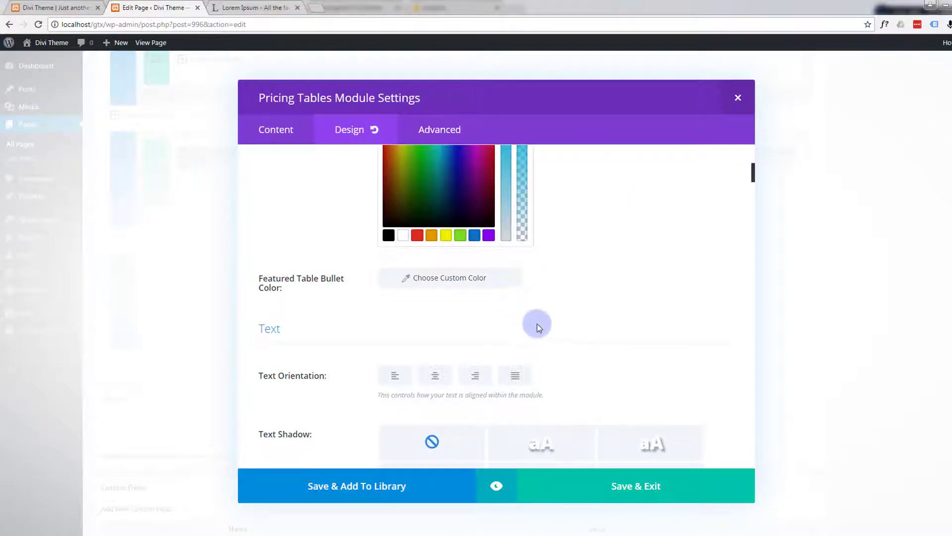
{"action": "scroll", "coordinate": [622, 312], "scroll_direction": "down", "scroll_amount": 2}
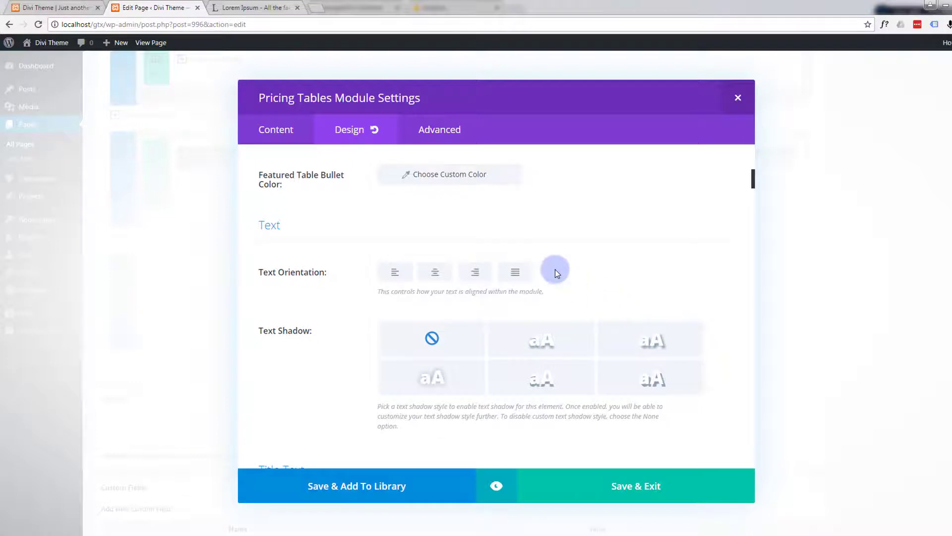
{"action": "scroll", "coordinate": [555, 272], "scroll_direction": "down", "scroll_amount": 1}
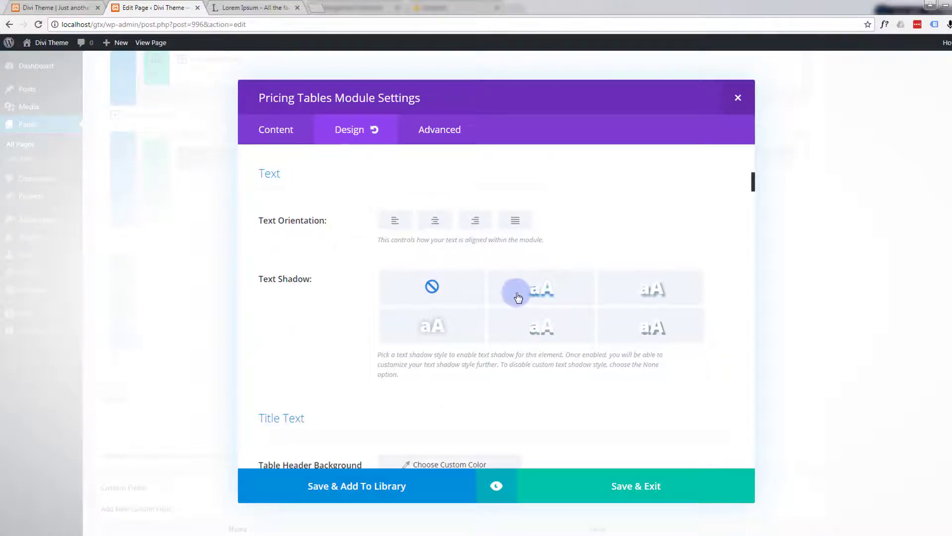
{"action": "scroll", "coordinate": [518, 296], "scroll_direction": "down", "scroll_amount": 4}
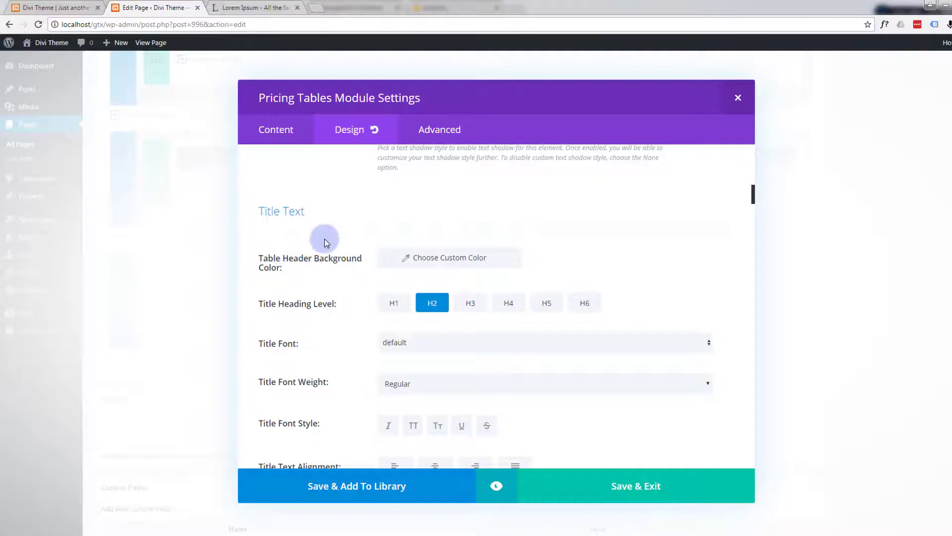
{"action": "left_click", "coordinate": [458, 258]}
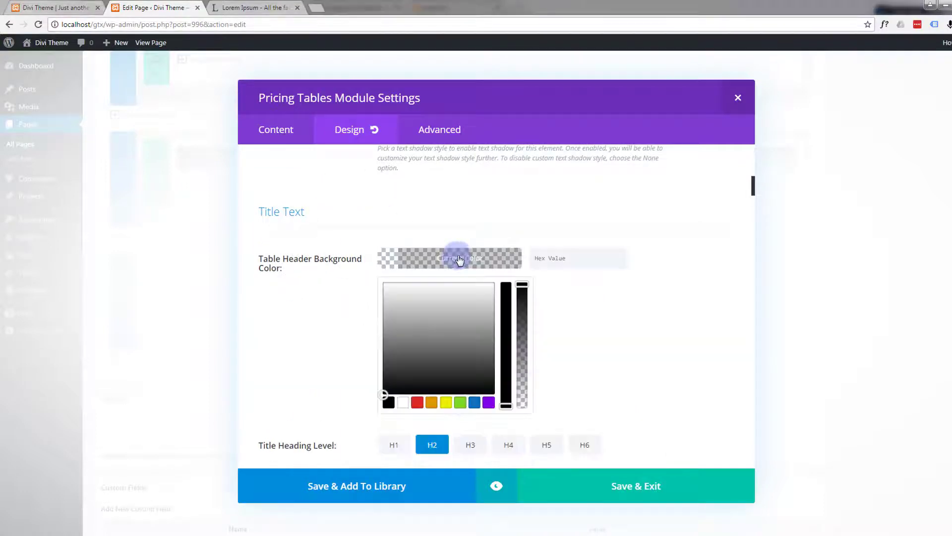
{"action": "left_click", "coordinate": [561, 262]}
{"action": "key", "text": "ctrl+v"}
{"action": "left_click", "coordinate": [681, 264]}
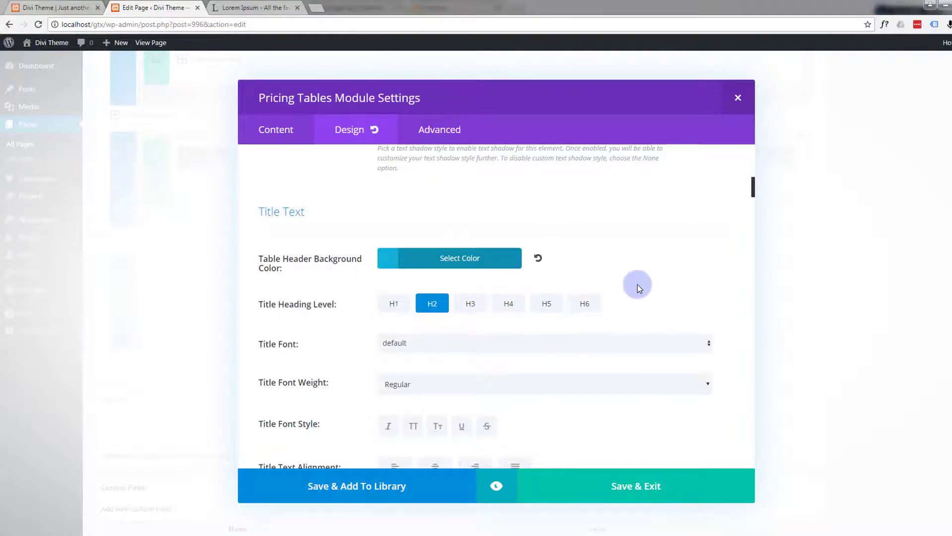
Examine the title text and body text options, including font, alignment, size, color, spacing and shadow.
{"action": "scroll", "coordinate": [655, 286], "scroll_direction": "down", "scroll_amount": 1}
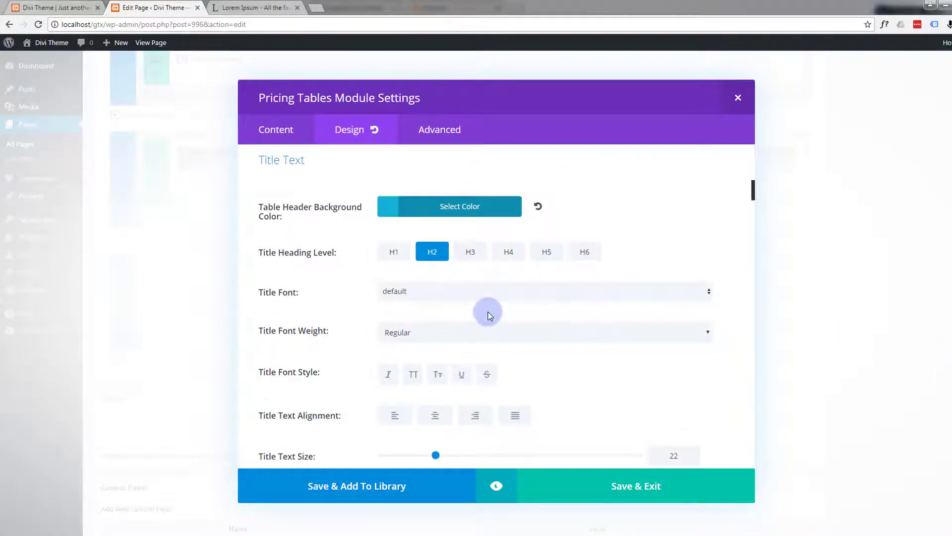
{"action": "scroll", "coordinate": [488, 308], "scroll_direction": "down", "scroll_amount": 3}
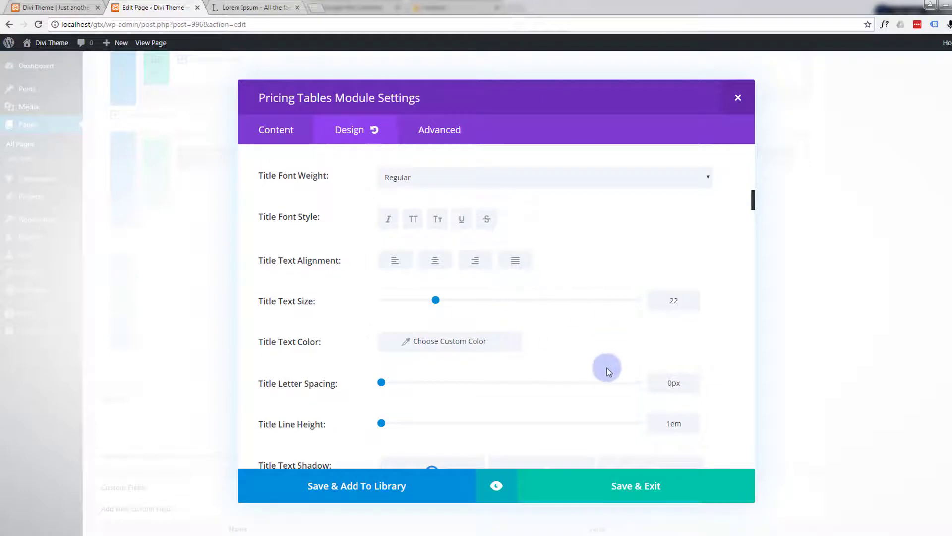
{"action": "scroll", "coordinate": [466, 292], "scroll_direction": "down", "scroll_amount": 2}
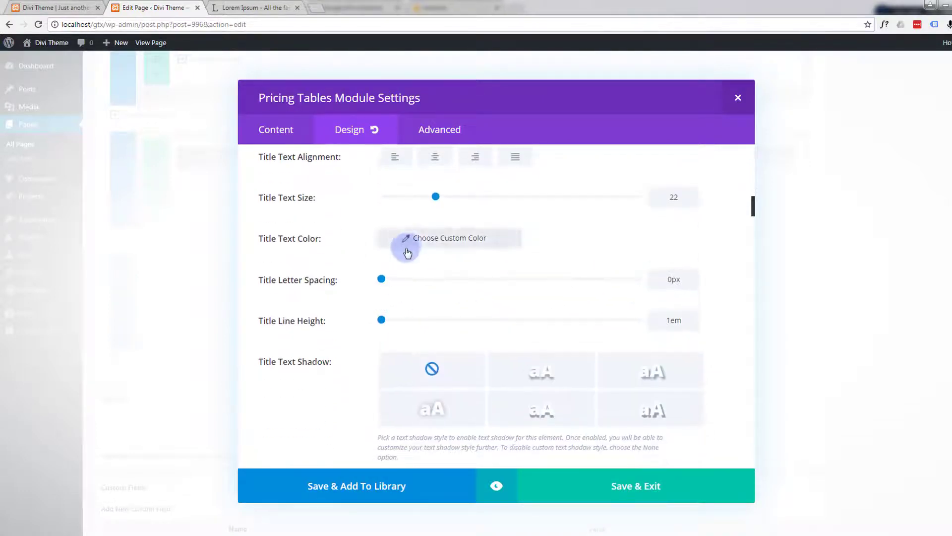
{"action": "scroll", "coordinate": [436, 268], "scroll_direction": "down", "scroll_amount": 1}
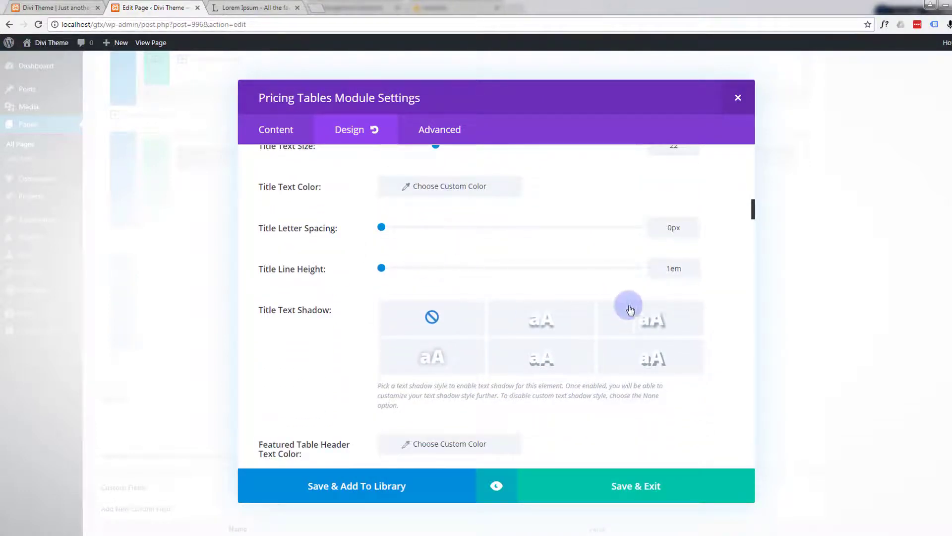
{"action": "scroll", "coordinate": [369, 309], "scroll_direction": "down", "scroll_amount": 1}
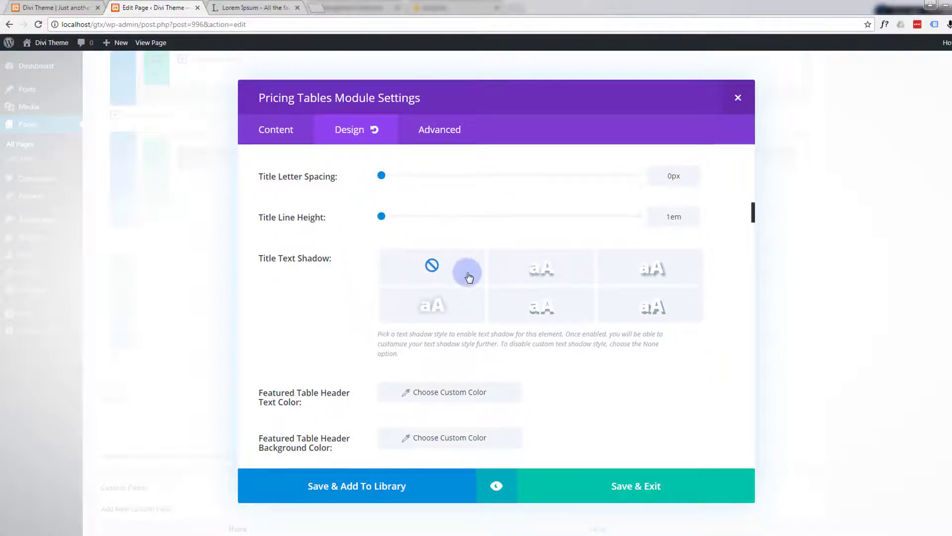
{"action": "scroll", "coordinate": [471, 282], "scroll_direction": "down", "scroll_amount": 2}
{"action": "scroll", "coordinate": [470, 282], "scroll_direction": "down", "scroll_amount": 5}
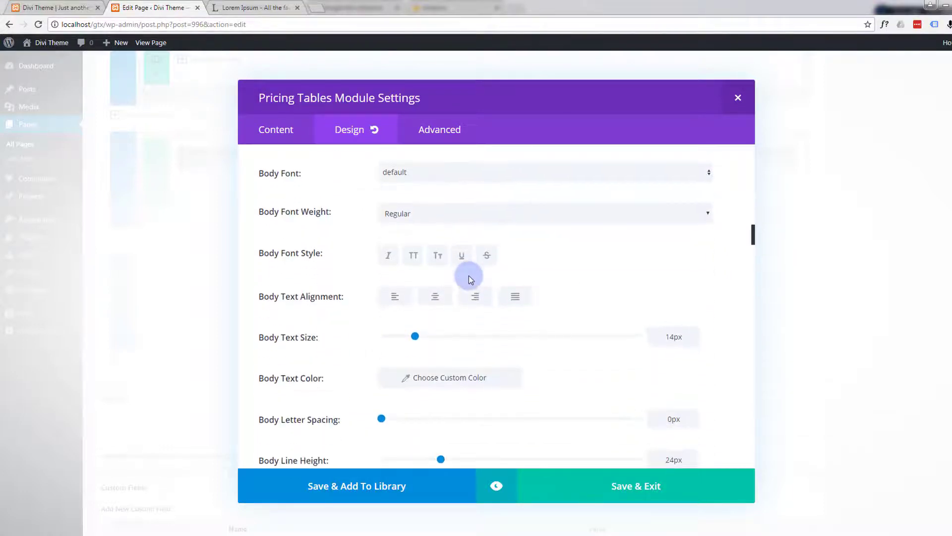
{"action": "scroll", "coordinate": [469, 276], "scroll_direction": "down", "scroll_amount": 1}
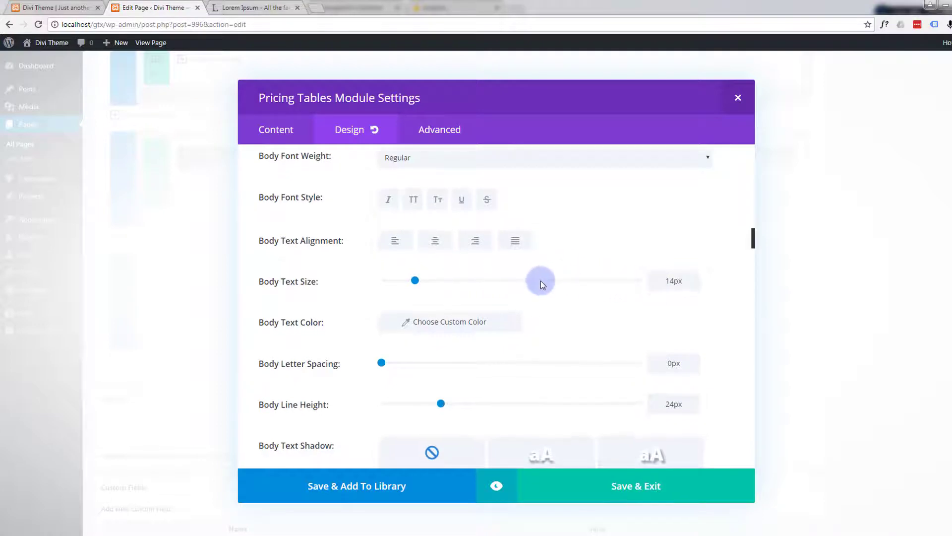
{"action": "scroll", "coordinate": [541, 281], "scroll_direction": "down", "scroll_amount": 3}
{"action": "scroll", "coordinate": [540, 281], "scroll_direction": "down", "scroll_amount": 3}
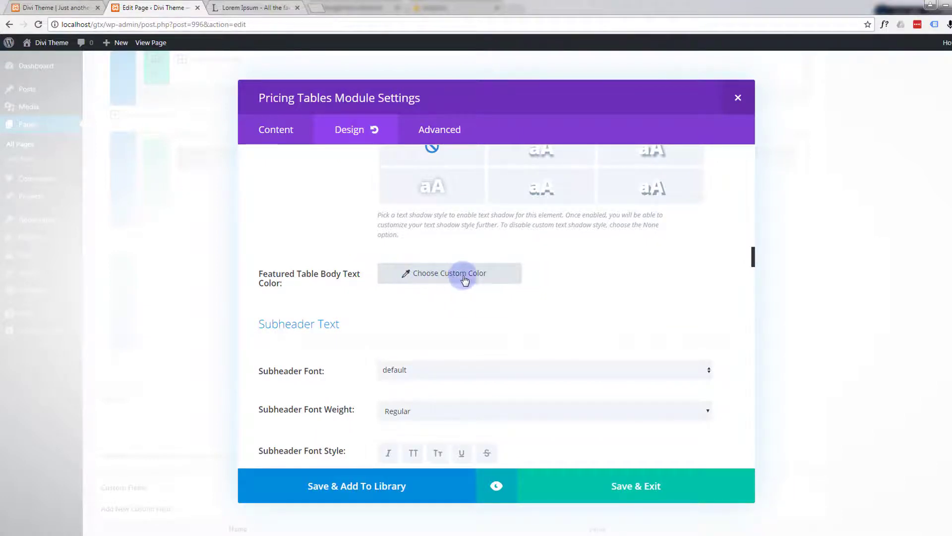
Examine the subheader, currency and frequency, price text, button, sizing and spacing options of the Pricing Tables module.
{"action": "scroll", "coordinate": [550, 275], "scroll_direction": "down", "scroll_amount": 1}
{"action": "scroll", "coordinate": [549, 276], "scroll_direction": "down", "scroll_amount": 3}
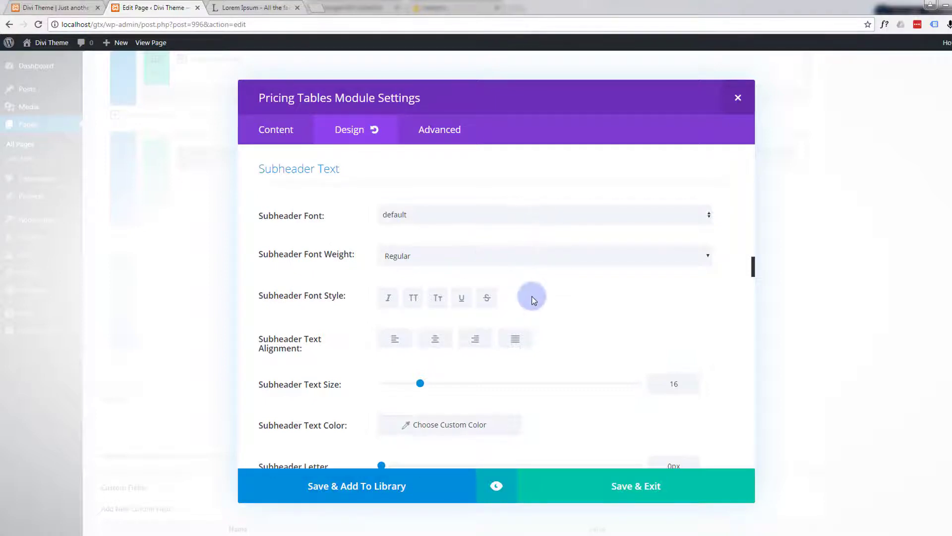
{"action": "scroll", "coordinate": [531, 296], "scroll_direction": "down", "scroll_amount": 9}
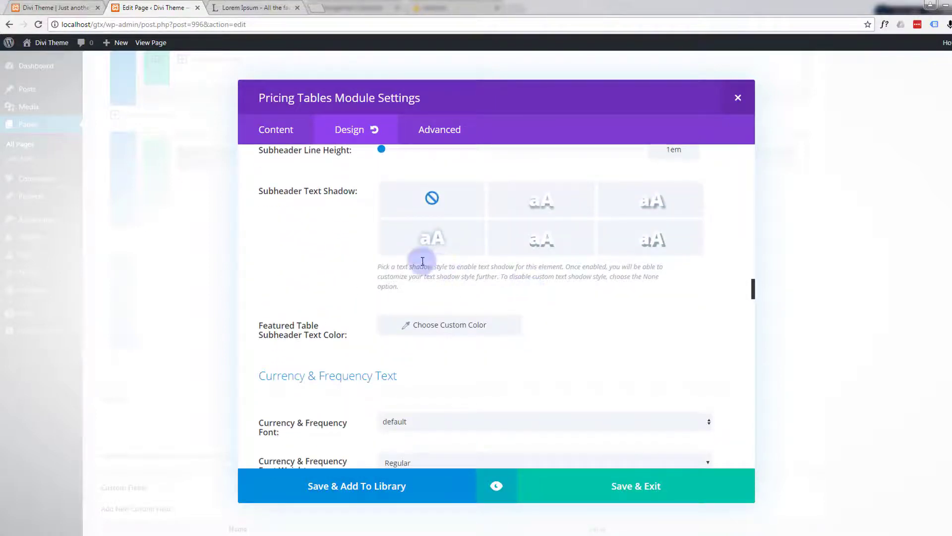
{"action": "scroll", "coordinate": [579, 291], "scroll_direction": "down", "scroll_amount": 4}
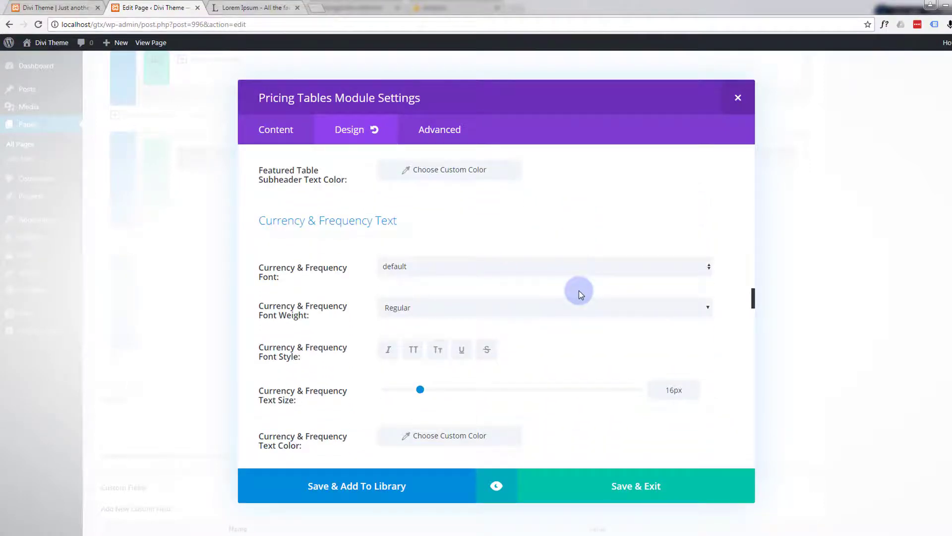
{"action": "scroll", "coordinate": [578, 290], "scroll_direction": "down", "scroll_amount": 3}
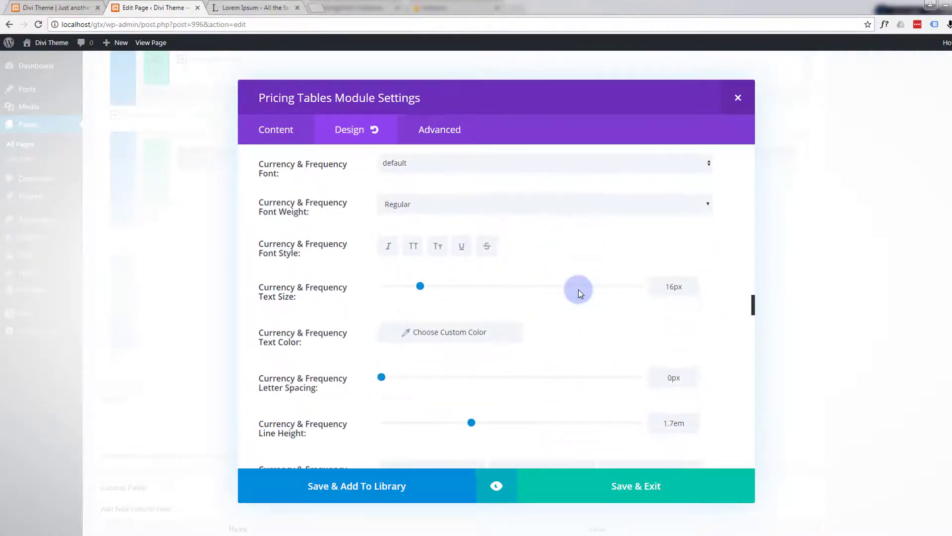
{"action": "scroll", "coordinate": [578, 289], "scroll_direction": "down", "scroll_amount": 3}
{"action": "scroll", "coordinate": [578, 290], "scroll_direction": "down", "scroll_amount": 1}
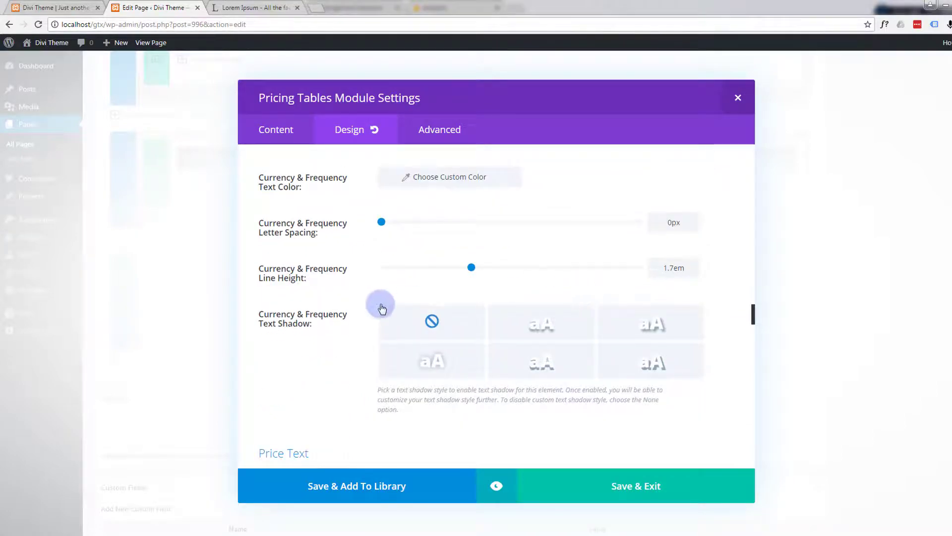
{"action": "scroll", "coordinate": [462, 303], "scroll_direction": "down", "scroll_amount": 5}
{"action": "scroll", "coordinate": [460, 297], "scroll_direction": "down", "scroll_amount": 1}
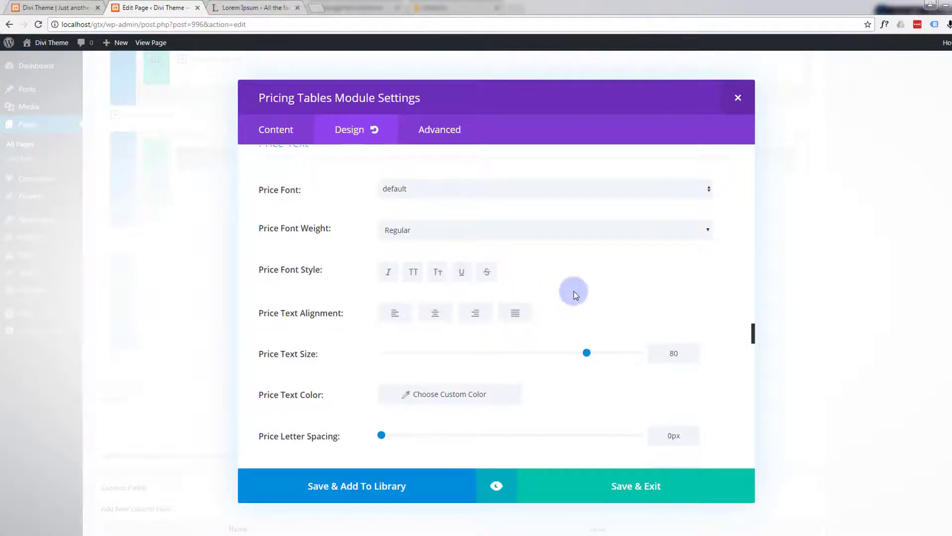
{"action": "scroll", "coordinate": [574, 290], "scroll_direction": "down", "scroll_amount": 3}
{"action": "scroll", "coordinate": [575, 294], "scroll_direction": "down", "scroll_amount": 6}
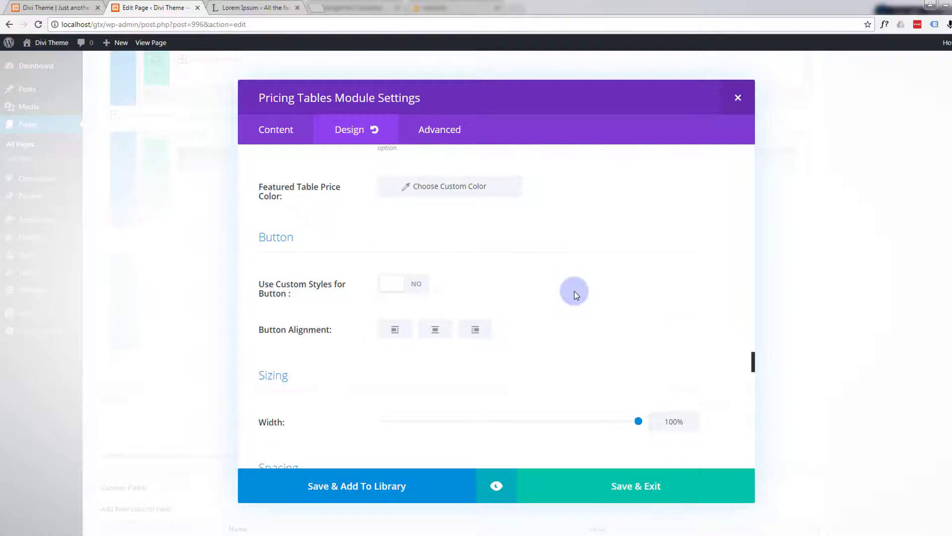
{"action": "scroll", "coordinate": [574, 290], "scroll_direction": "down", "scroll_amount": 1}
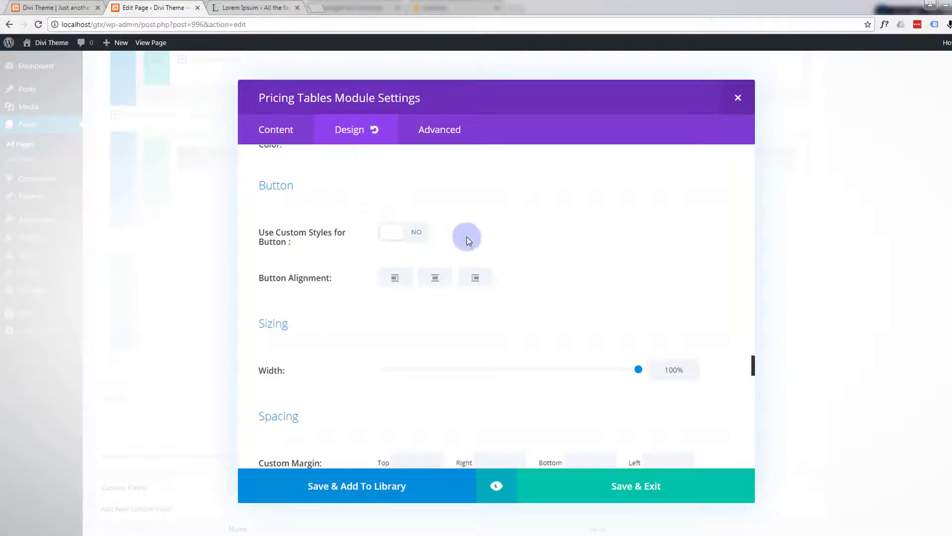
{"action": "scroll", "coordinate": [507, 242], "scroll_direction": "down", "scroll_amount": 2}
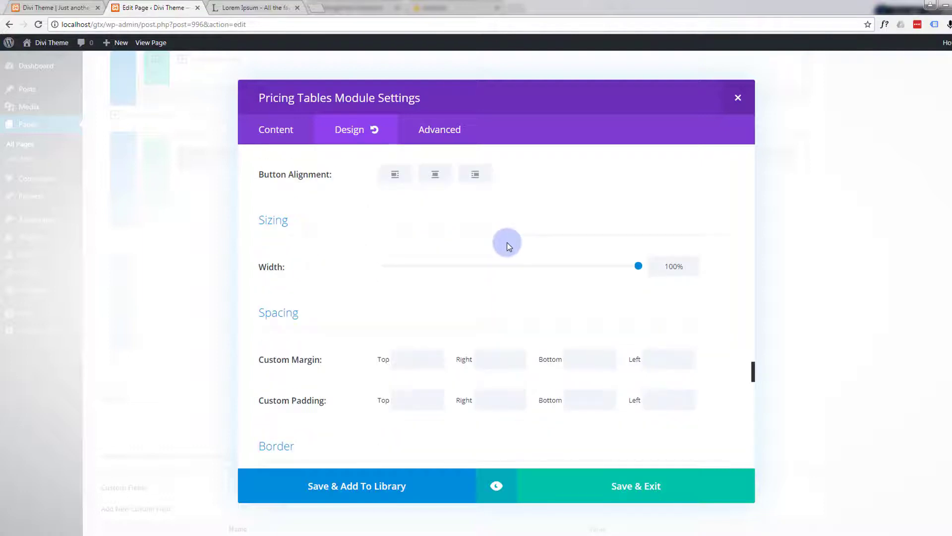
{"action": "scroll", "coordinate": [507, 242], "scroll_direction": "down", "scroll_amount": 1}
Enable custom styles for the pricing table button to inspect the options, and disable them again.
{"action": "scroll", "coordinate": [507, 242], "scroll_direction": "up", "scroll_amount": 4}
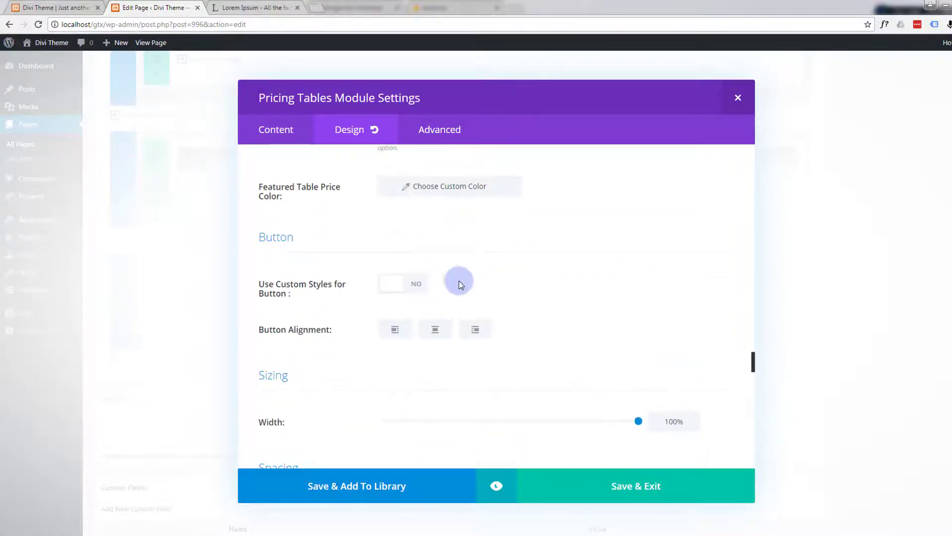
{"action": "left_click", "coordinate": [422, 285]}
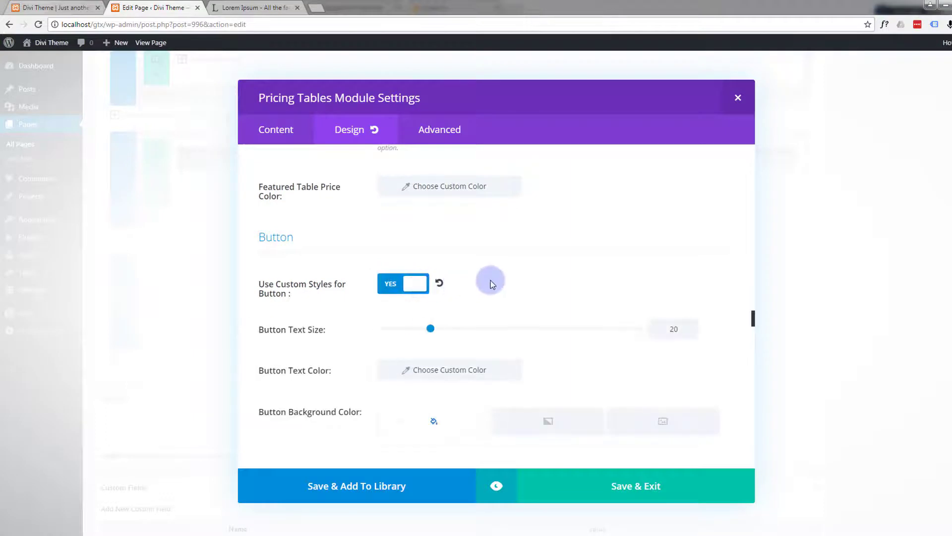
{"action": "scroll", "coordinate": [490, 281], "scroll_direction": "down", "scroll_amount": 3}
{"action": "scroll", "coordinate": [492, 277], "scroll_direction": "up", "scroll_amount": 2}
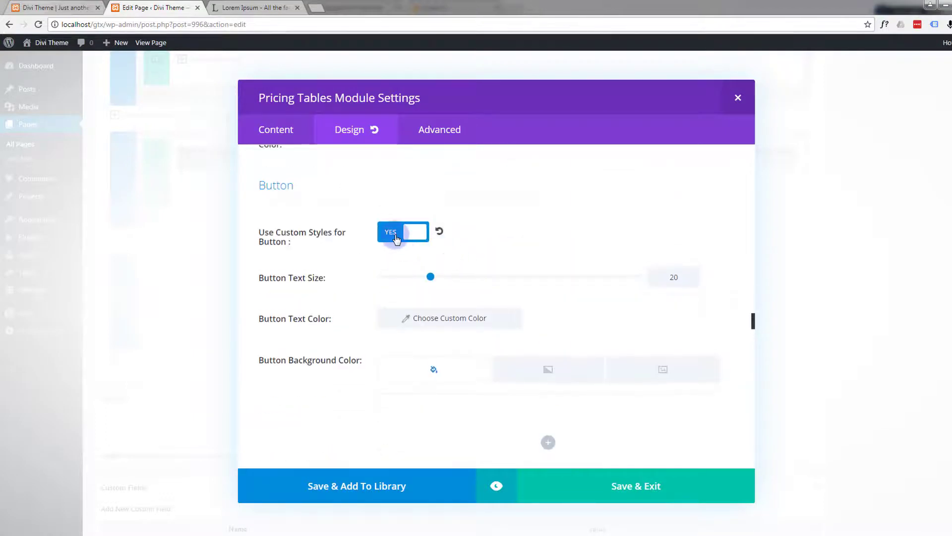
{"action": "left_click", "coordinate": [397, 239]}
Examine the module's border, box shadow, filter and animation options through the end of the design settings.
{"action": "scroll", "coordinate": [484, 238], "scroll_direction": "down", "scroll_amount": 5}
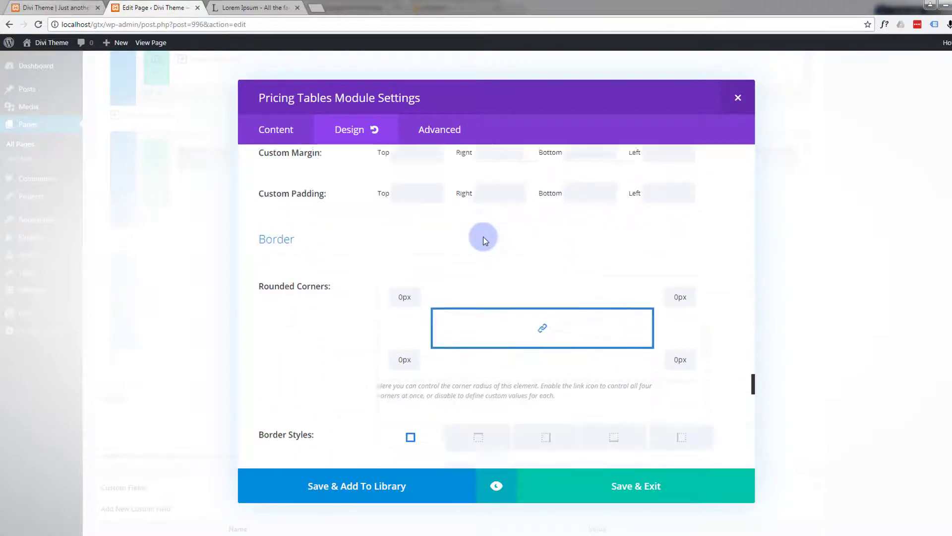
{"action": "scroll", "coordinate": [483, 236], "scroll_direction": "down", "scroll_amount": 7}
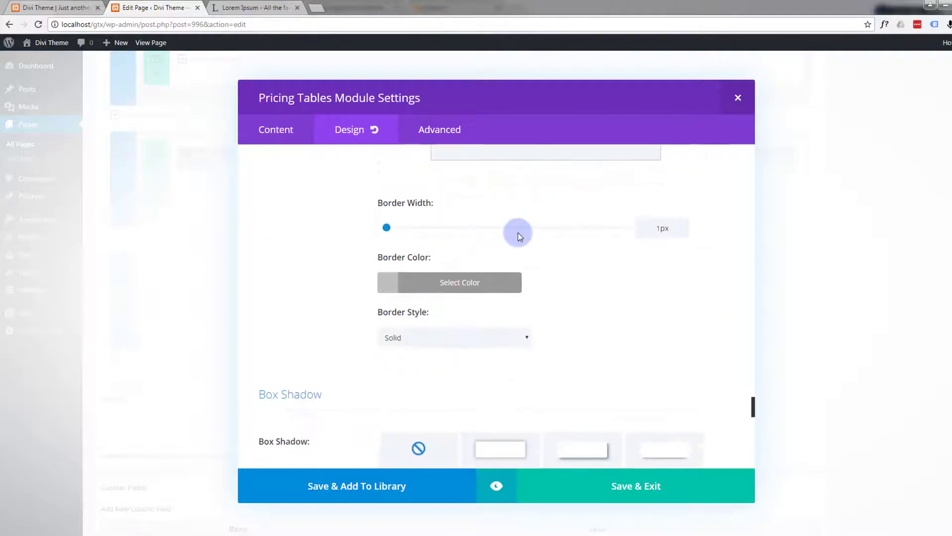
{"action": "scroll", "coordinate": [519, 233], "scroll_direction": "down", "scroll_amount": 4}
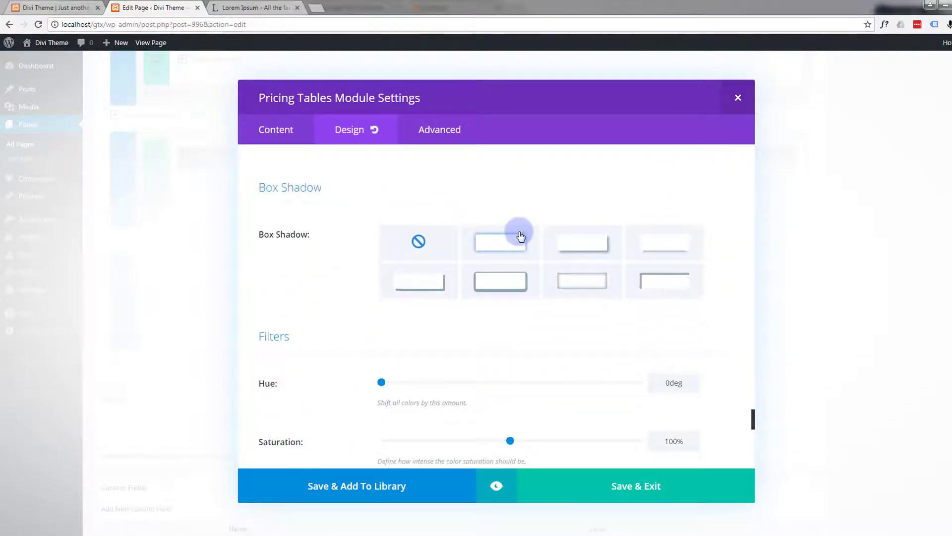
{"action": "scroll", "coordinate": [520, 235], "scroll_direction": "down", "scroll_amount": 2}
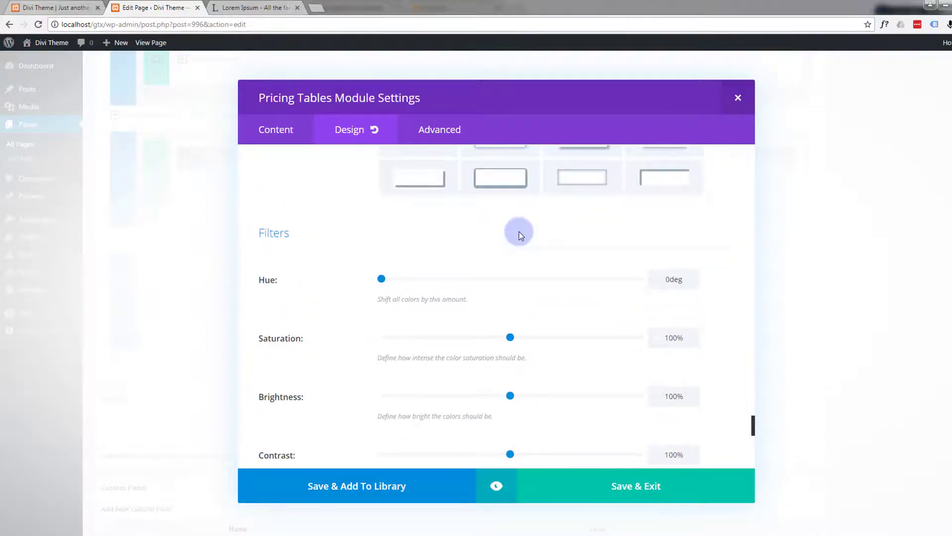
{"action": "scroll", "coordinate": [519, 233], "scroll_direction": "down", "scroll_amount": 9}
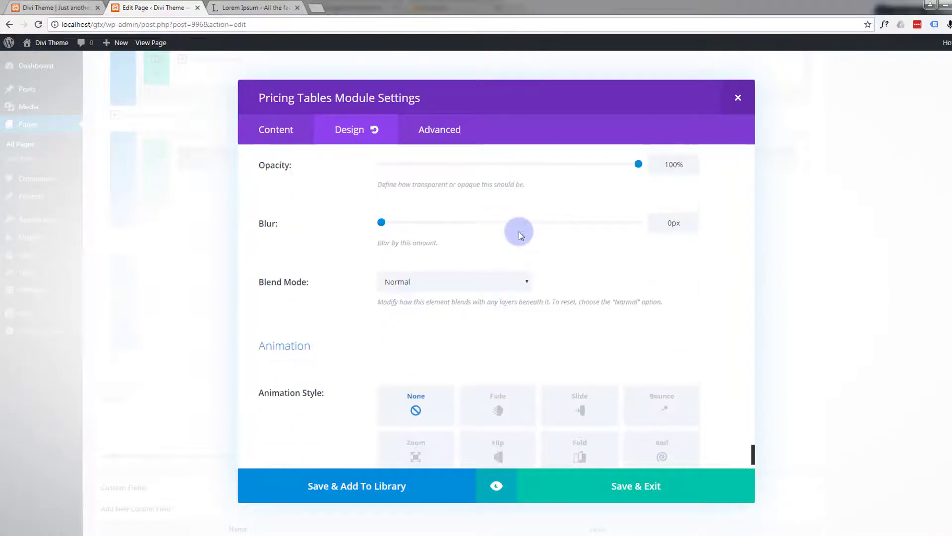
{"action": "scroll", "coordinate": [519, 235], "scroll_direction": "down", "scroll_amount": 1}
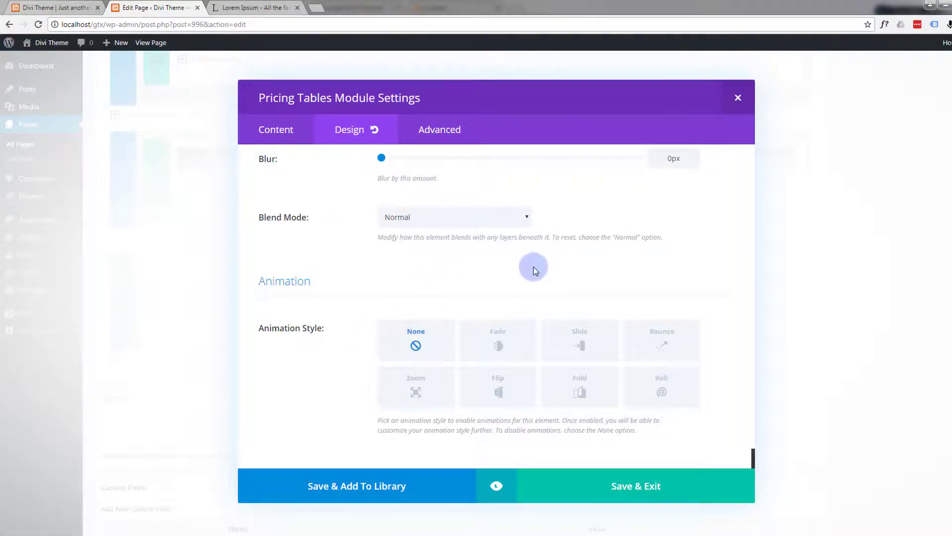
Save the module settings, reopen the Pricing Tables module and add a new pricing table to it.
{"action": "left_click", "coordinate": [636, 491]}
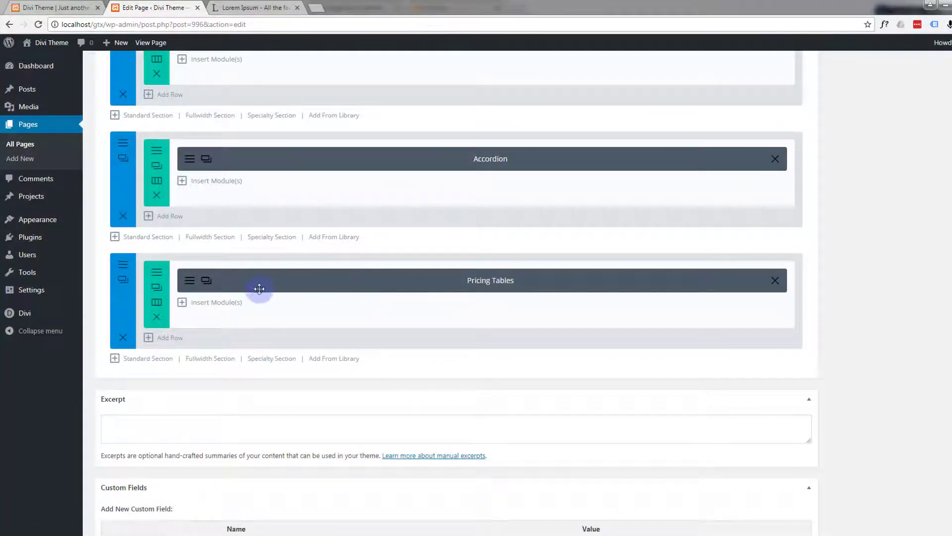
{"action": "left_click", "coordinate": [189, 281]}
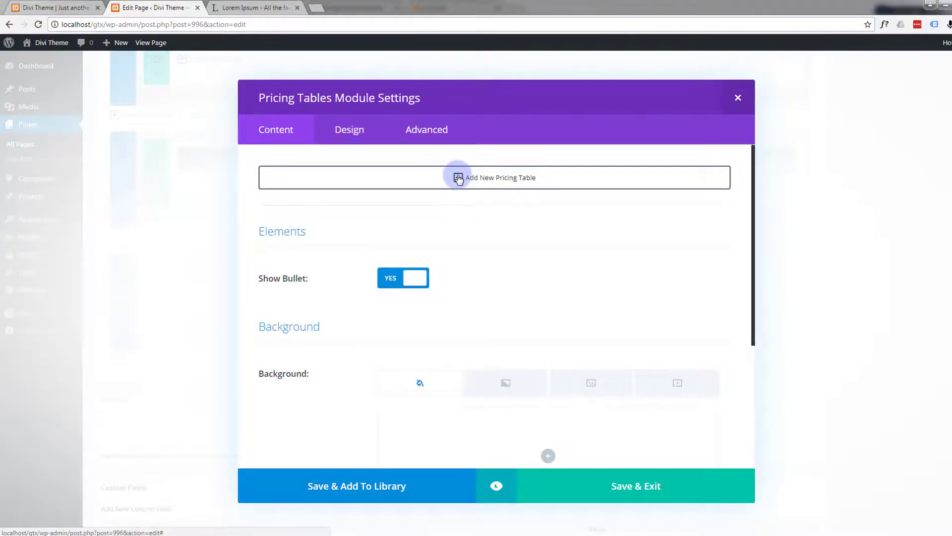
{"action": "left_click", "coordinate": [458, 178]}
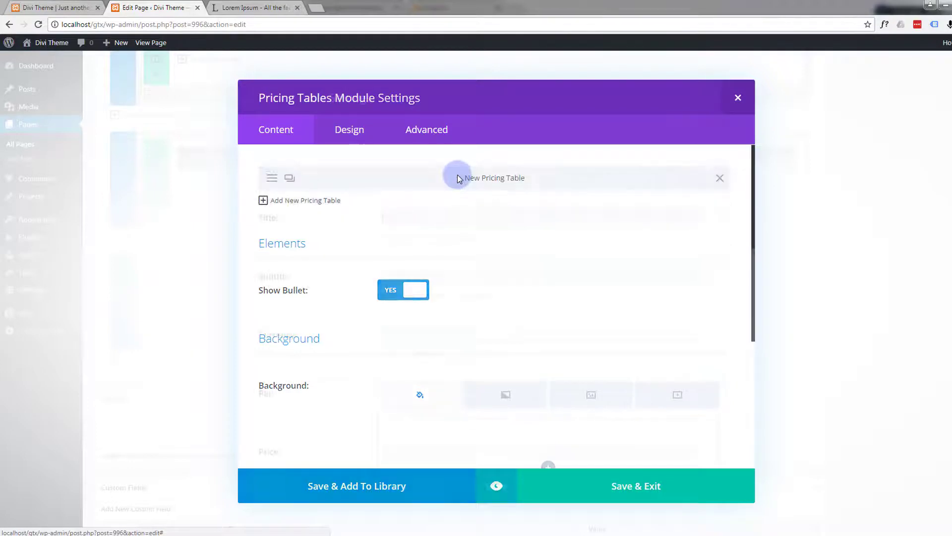
Set the new pricing table's title to Starter, subtitle to Web design, currency to $ and payment cycle to Site.
{"action": "left_click", "coordinate": [414, 218]}
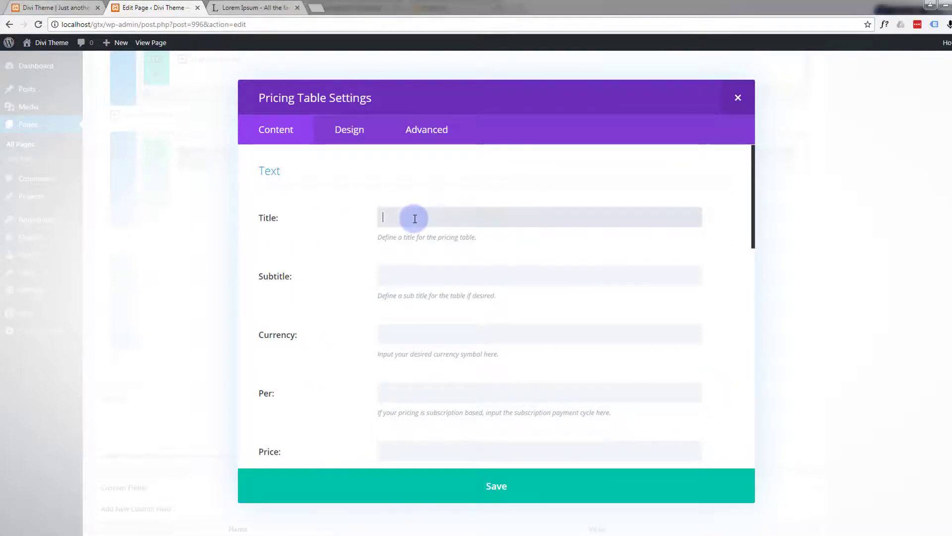
{"action": "type", "text": "Starter"}
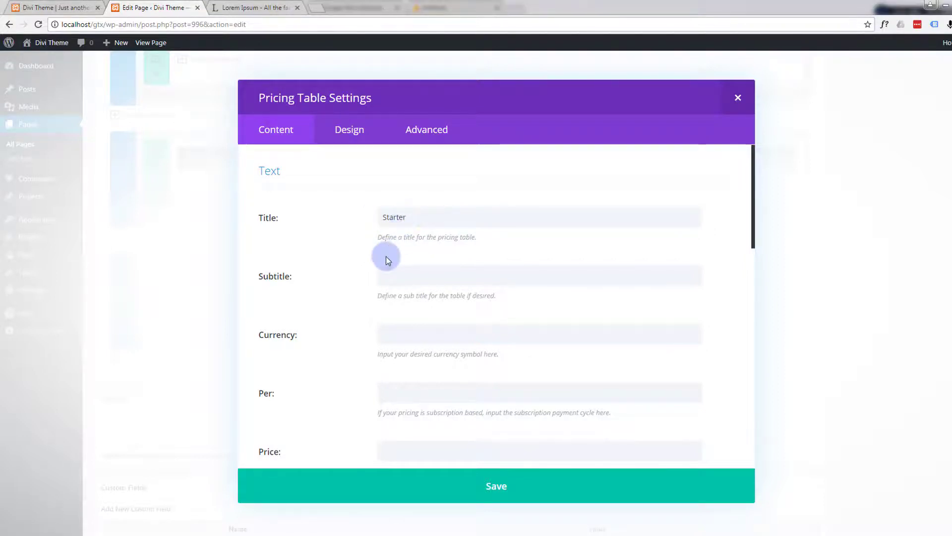
{"action": "left_click", "coordinate": [391, 273]}
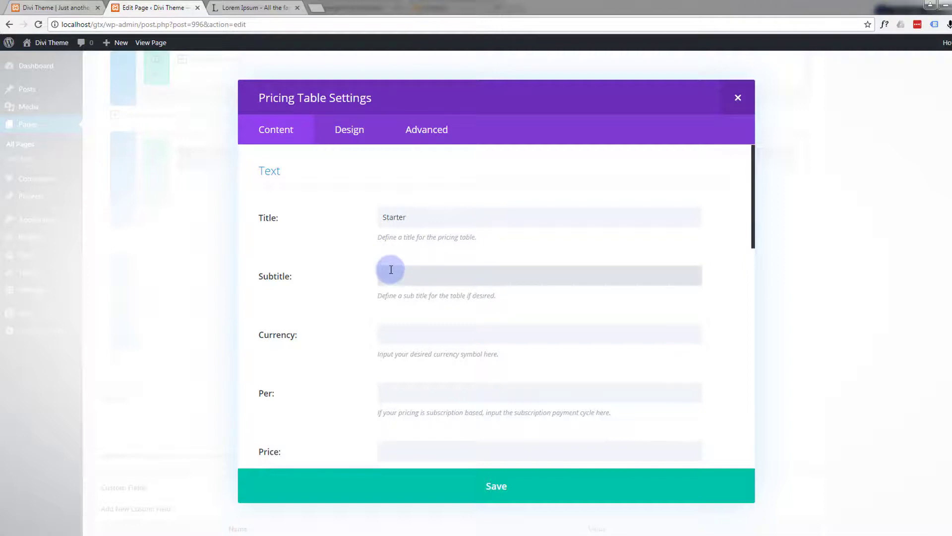
{"action": "type", "text": "Web design"}
{"action": "left_click", "coordinate": [392, 331]}
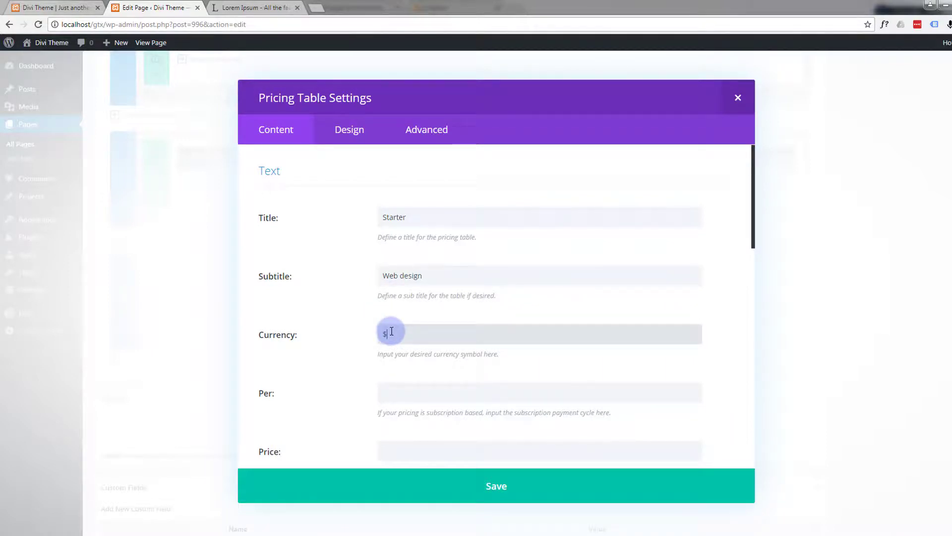
{"action": "left_click", "coordinate": [385, 394]}
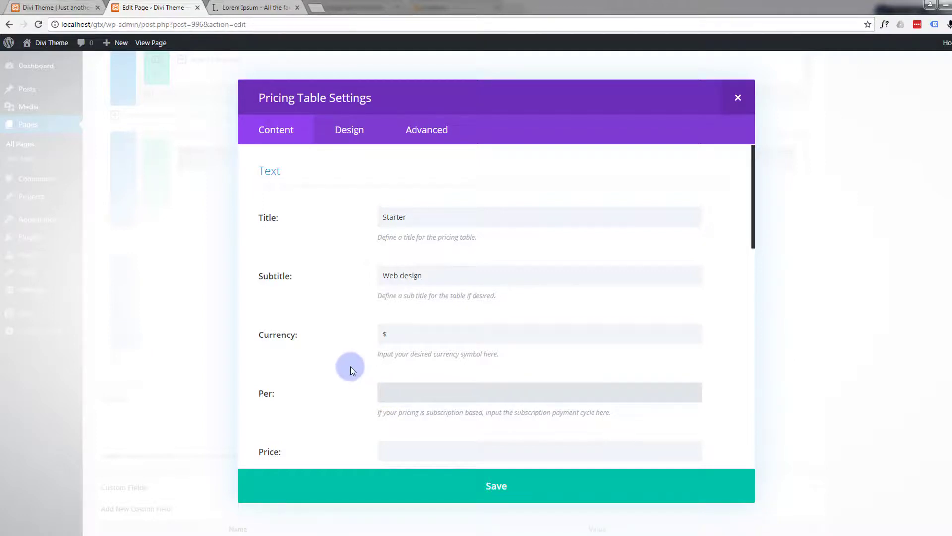
{"action": "type", "text": "Site"}
Set the Starter table's price to 499 and its button text to Start Now.
{"action": "scroll", "coordinate": [350, 355], "scroll_direction": "down", "scroll_amount": 2}
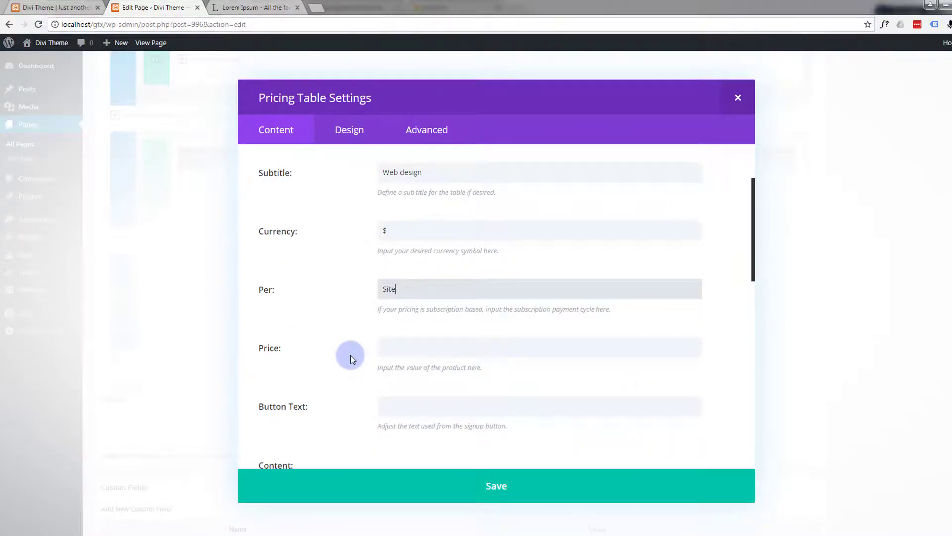
{"action": "scroll", "coordinate": [350, 355], "scroll_direction": "down", "scroll_amount": 1}
{"action": "left_click", "coordinate": [384, 292]}
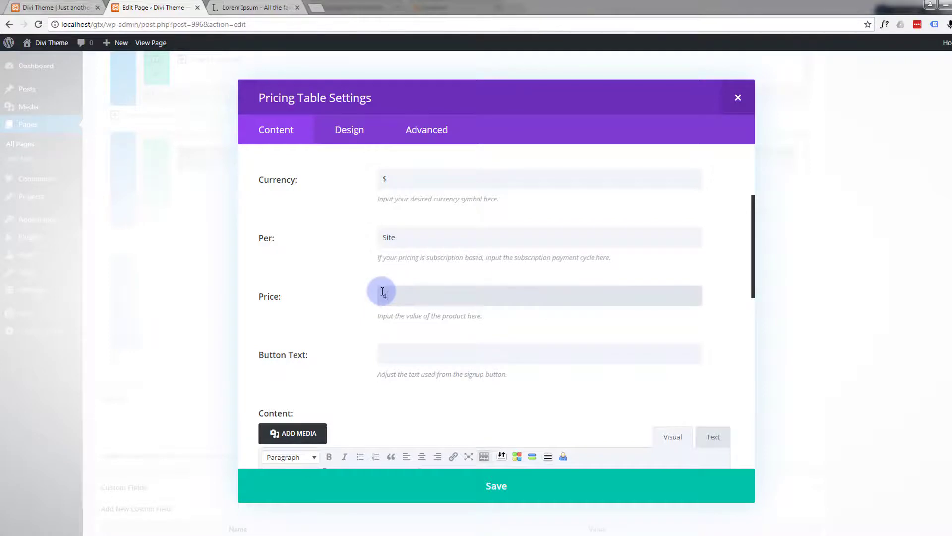
{"action": "type", "text": "499"}
{"action": "scroll", "coordinate": [367, 304], "scroll_direction": "down", "scroll_amount": 1}
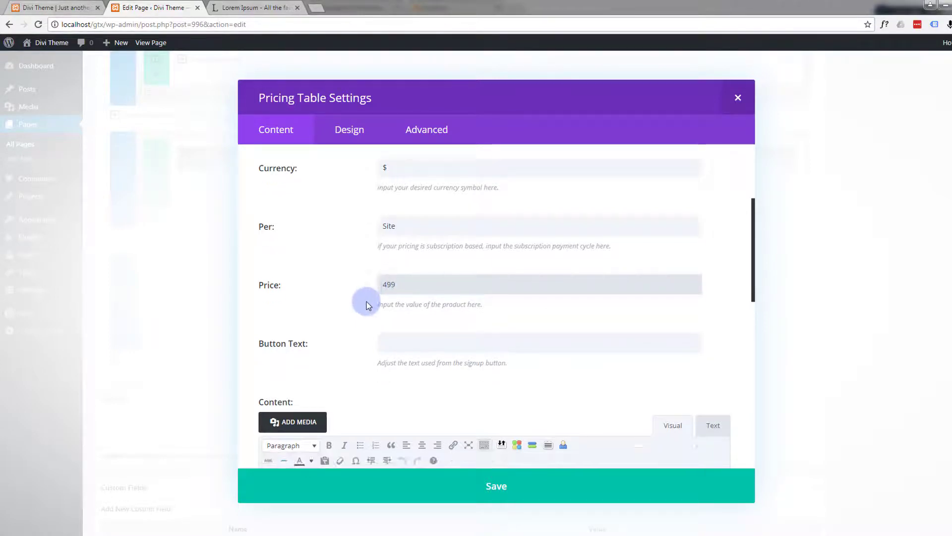
{"action": "scroll", "coordinate": [366, 304], "scroll_direction": "down", "scroll_amount": 1}
{"action": "left_click", "coordinate": [380, 250]}
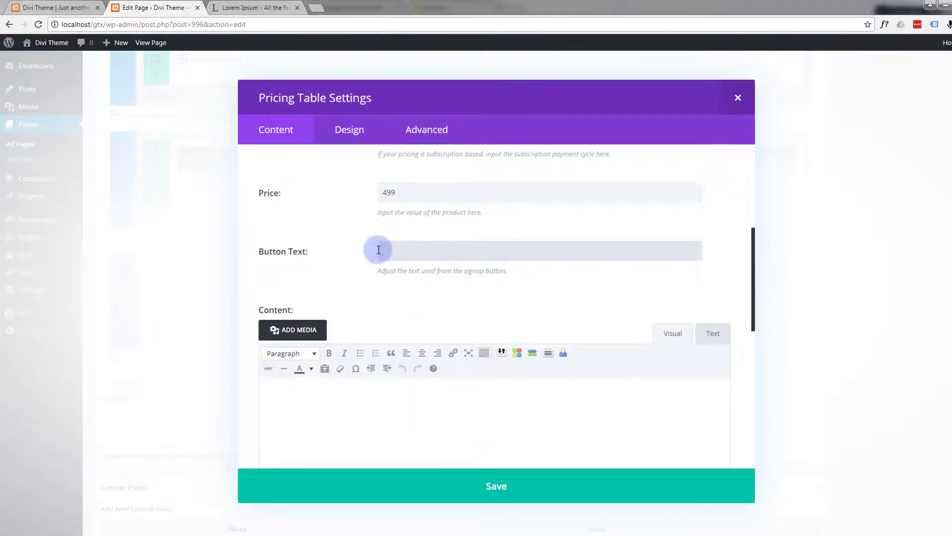
{"action": "type", "text": "Start Now"}
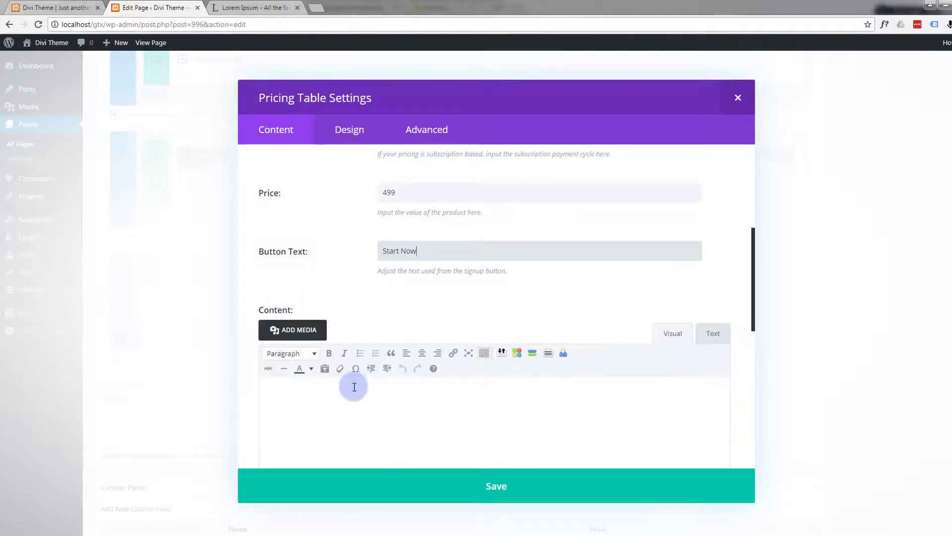
Switch to the lipsum.com page and generate five paragraphs of Lorem Ipsum placeholder text.
{"action": "left_click", "coordinate": [254, 11]}
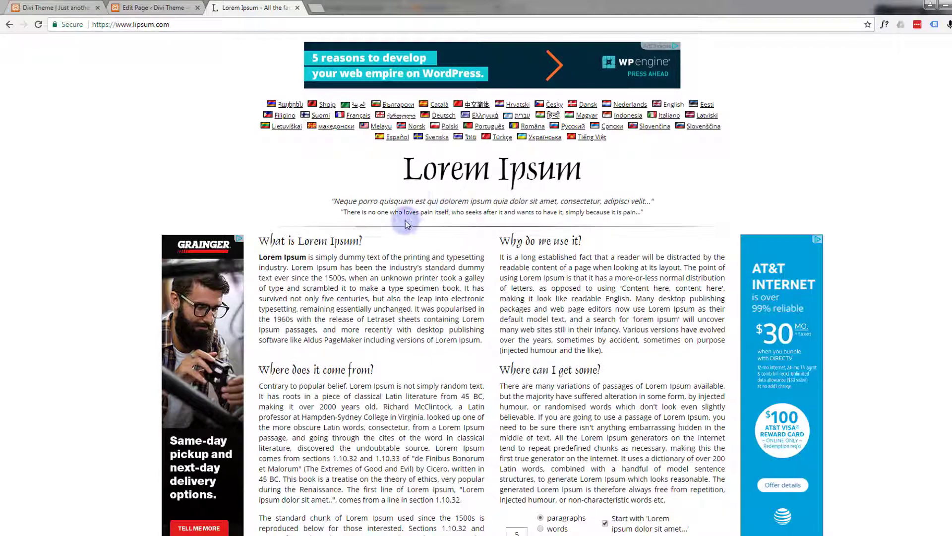
{"action": "scroll", "coordinate": [406, 224], "scroll_direction": "down", "scroll_amount": 3}
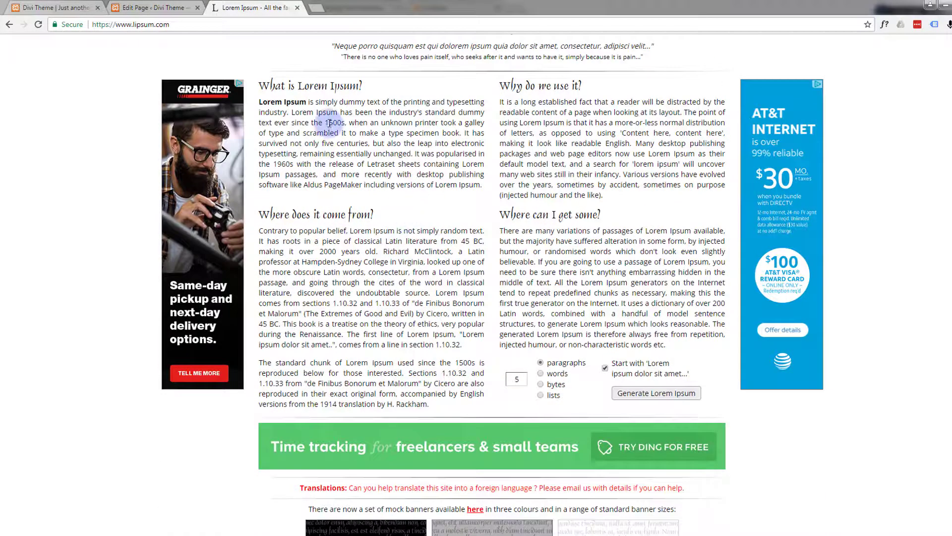
{"action": "scroll", "coordinate": [350, 147], "scroll_direction": "down", "scroll_amount": 2}
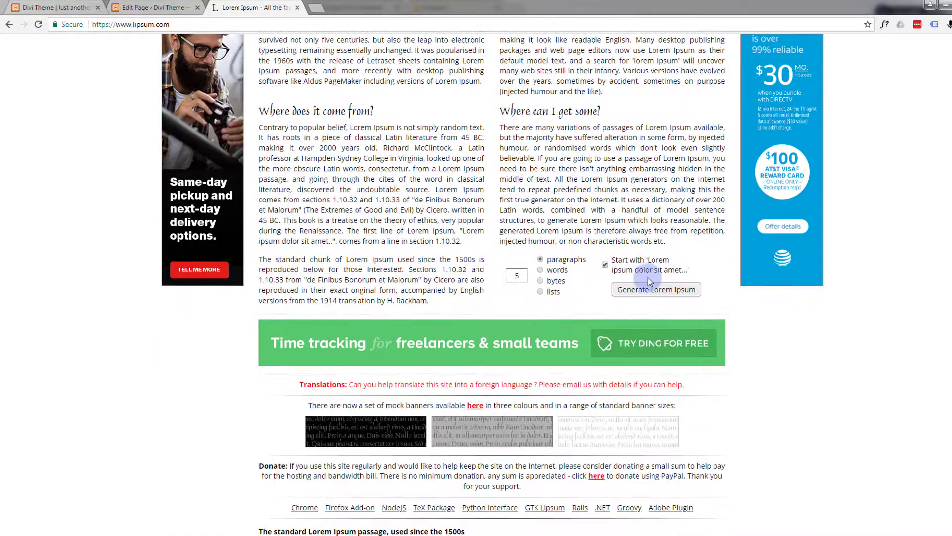
{"action": "left_click", "coordinate": [641, 289]}
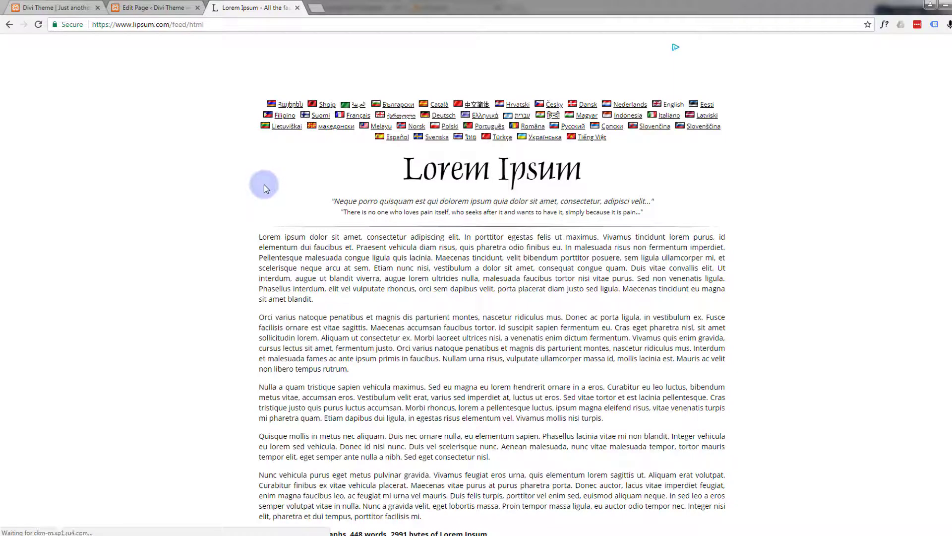
Copy the first two sentences of the generated text, ending in "felis ut maximus.", into the Starter table's content.
{"action": "left_click_drag", "start_coordinate": [259, 237], "coordinate": [357, 239]}
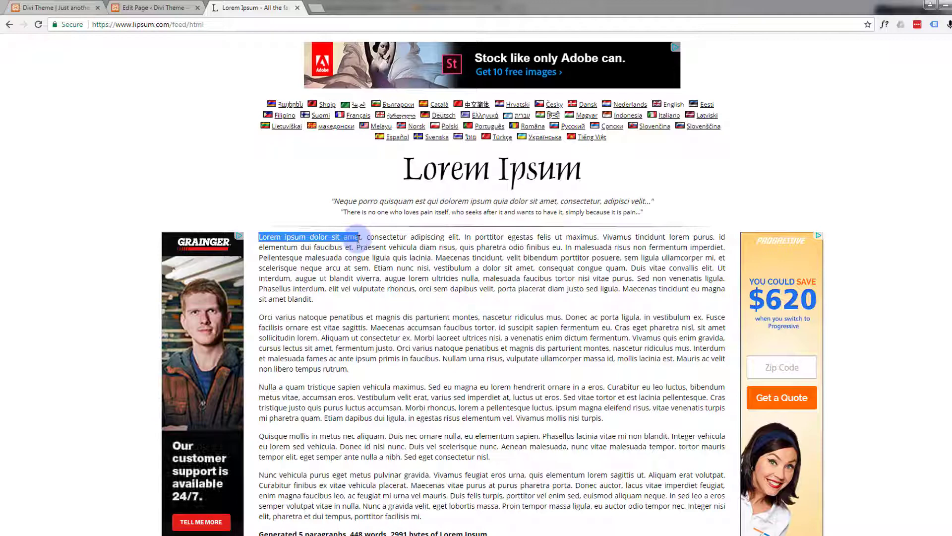
{"action": "left_click_drag", "start_coordinate": [358, 239], "coordinate": [604, 234]}
{"action": "key", "text": "ctrl+c"}
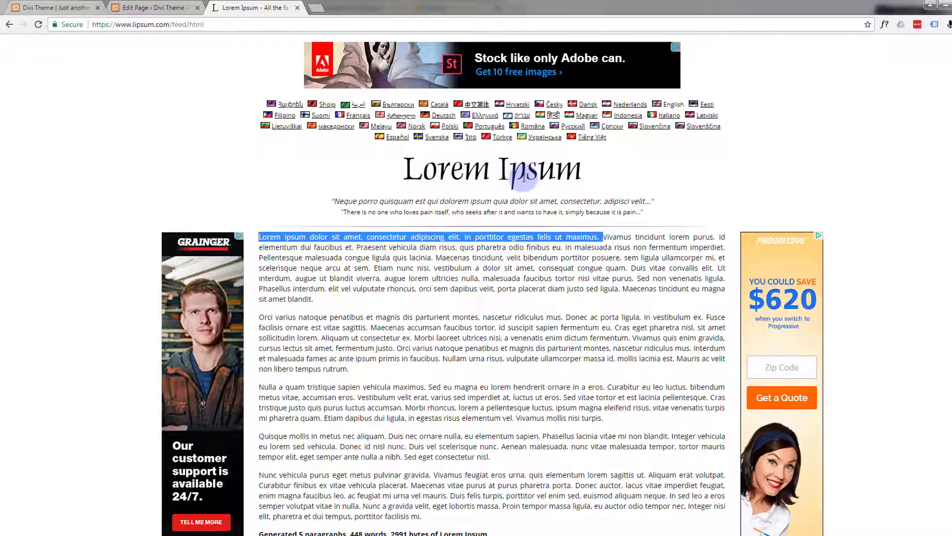
{"action": "left_click", "coordinate": [151, 8]}
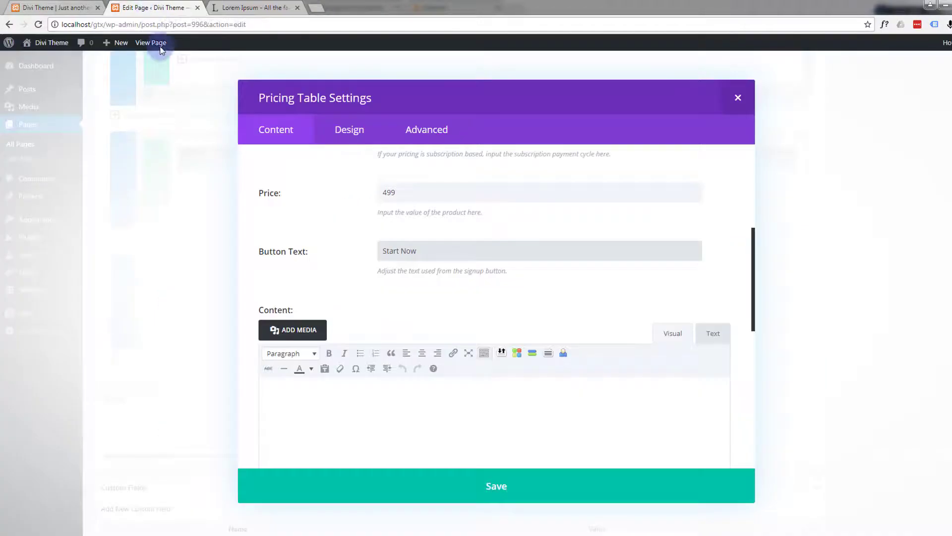
{"action": "left_click", "coordinate": [291, 390]}
{"action": "key", "text": "ctrl+v"}
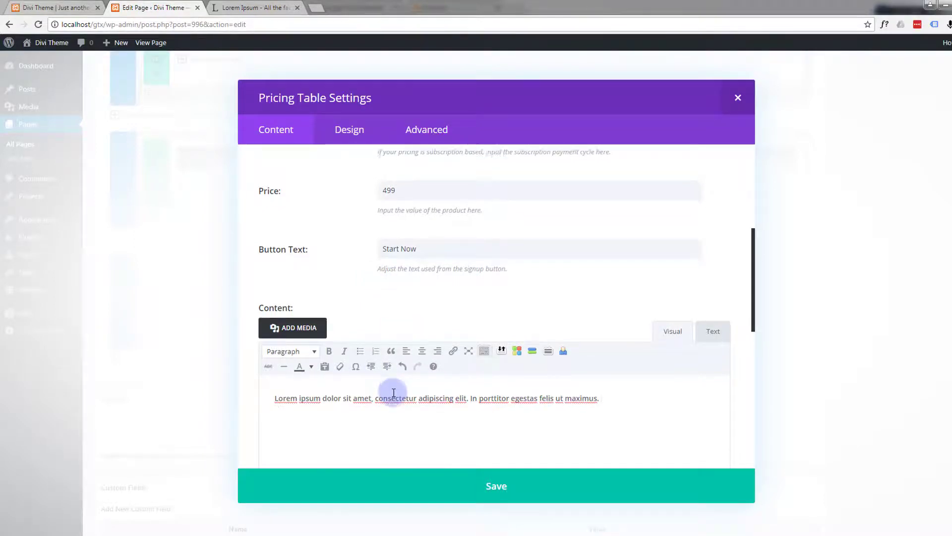
Set the Starter table's button URL to # and save the pricing table.
{"action": "scroll", "coordinate": [393, 392], "scroll_direction": "down", "scroll_amount": 4}
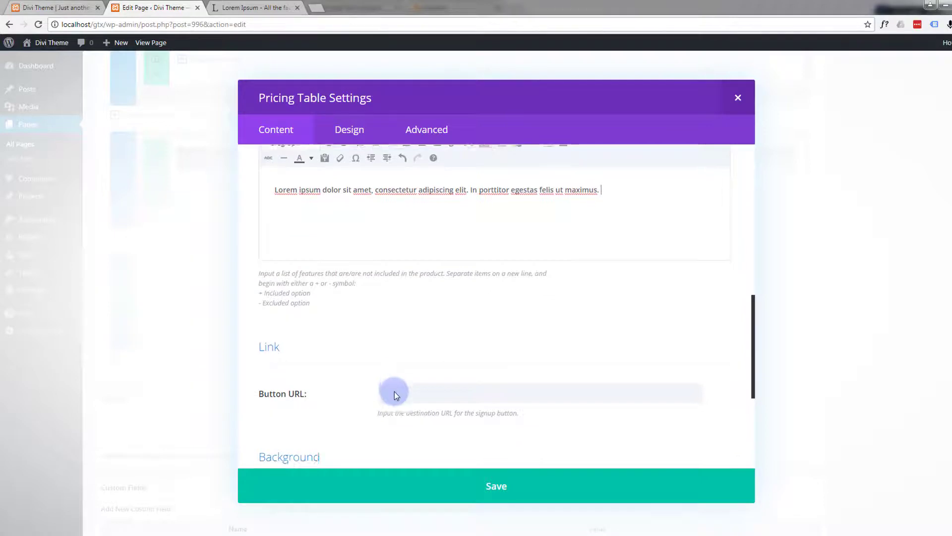
{"action": "scroll", "coordinate": [395, 391], "scroll_direction": "down", "scroll_amount": 1}
{"action": "left_click", "coordinate": [391, 349]}
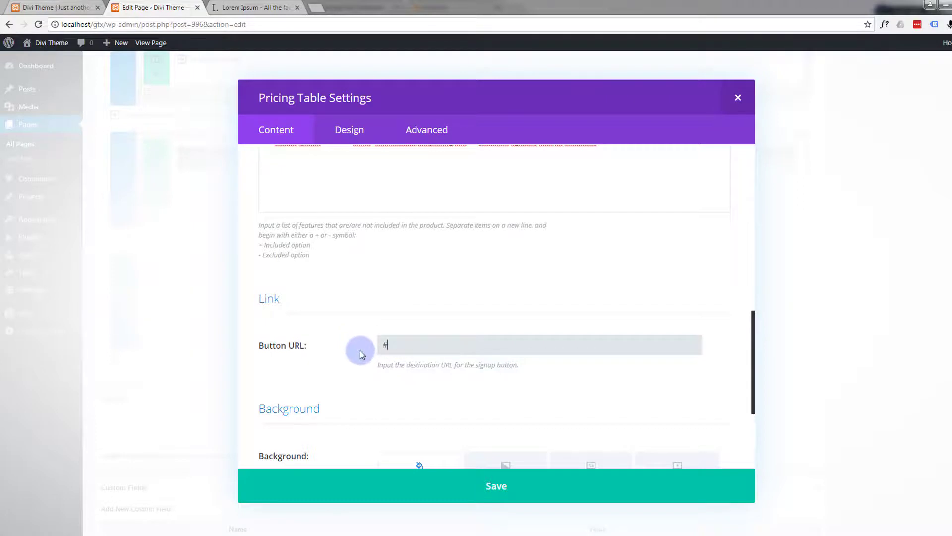
{"action": "scroll", "coordinate": [361, 352], "scroll_direction": "down", "scroll_amount": 3}
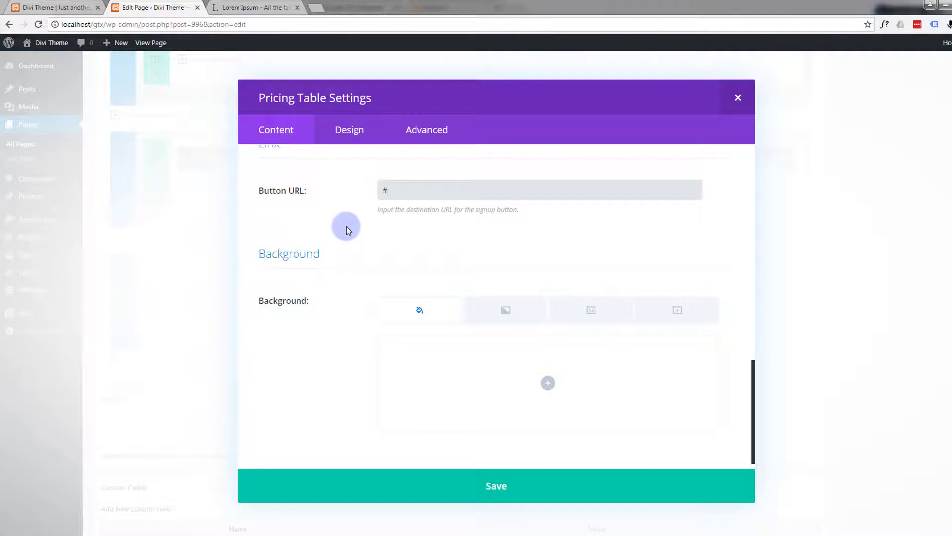
{"action": "scroll", "coordinate": [346, 226], "scroll_direction": "down", "scroll_amount": 1}
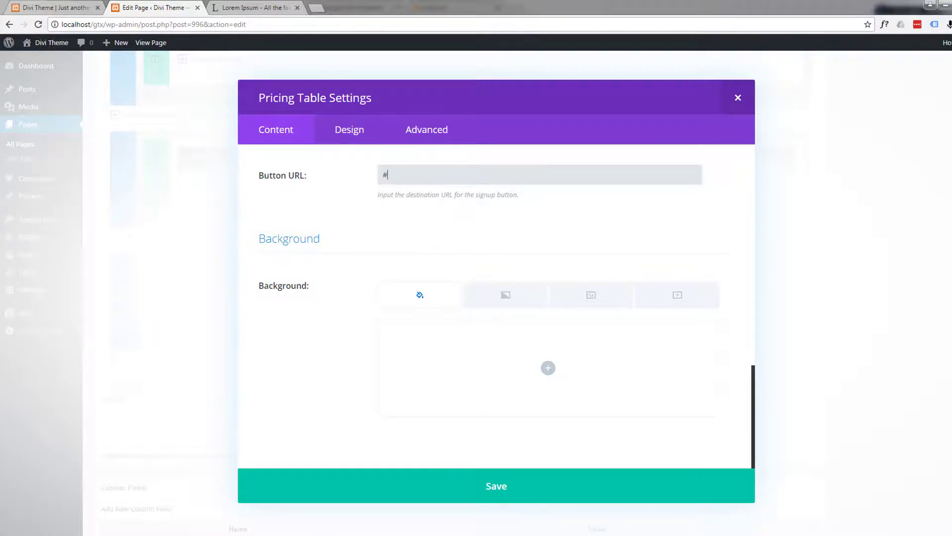
{"action": "left_click", "coordinate": [501, 490]}
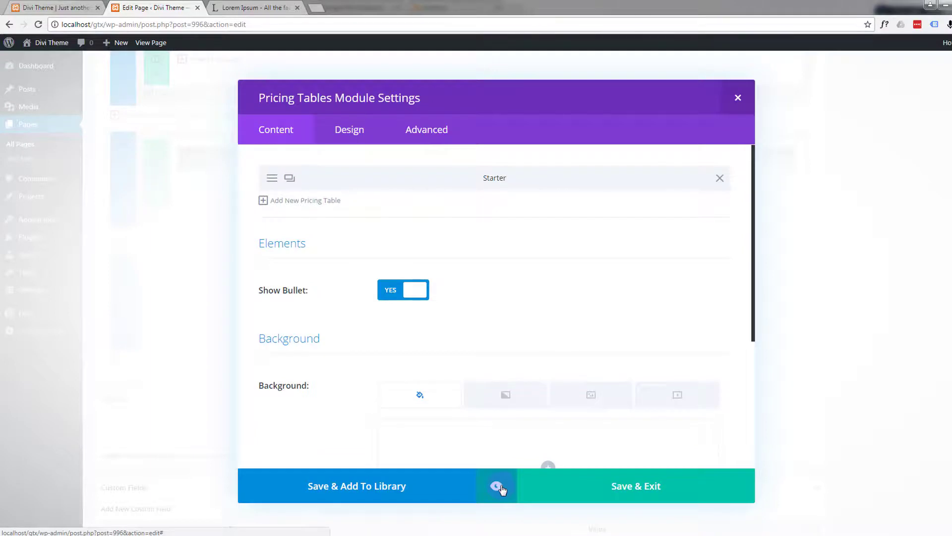
Preview the Pricing Tables module with the Starter table and return to its settings.
{"action": "left_click", "coordinate": [497, 486]}
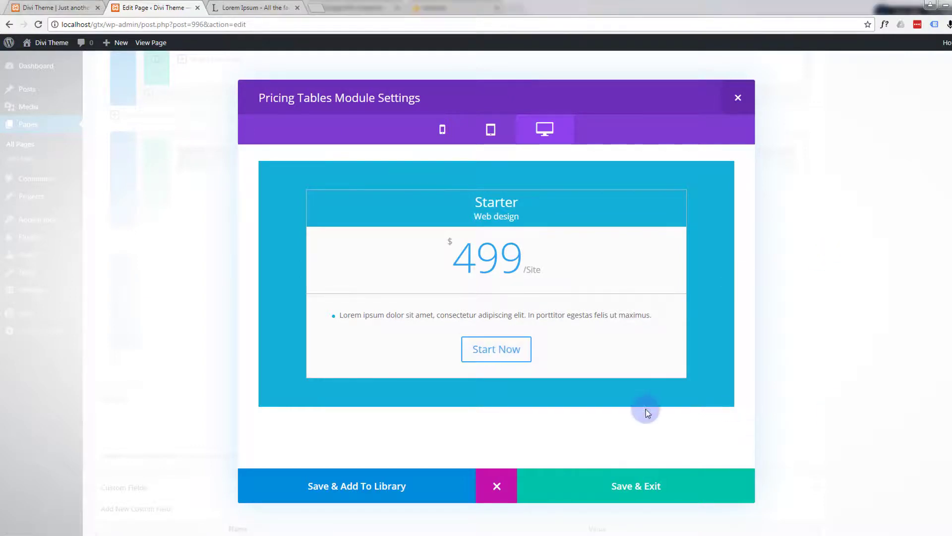
{"action": "left_click", "coordinate": [496, 489]}
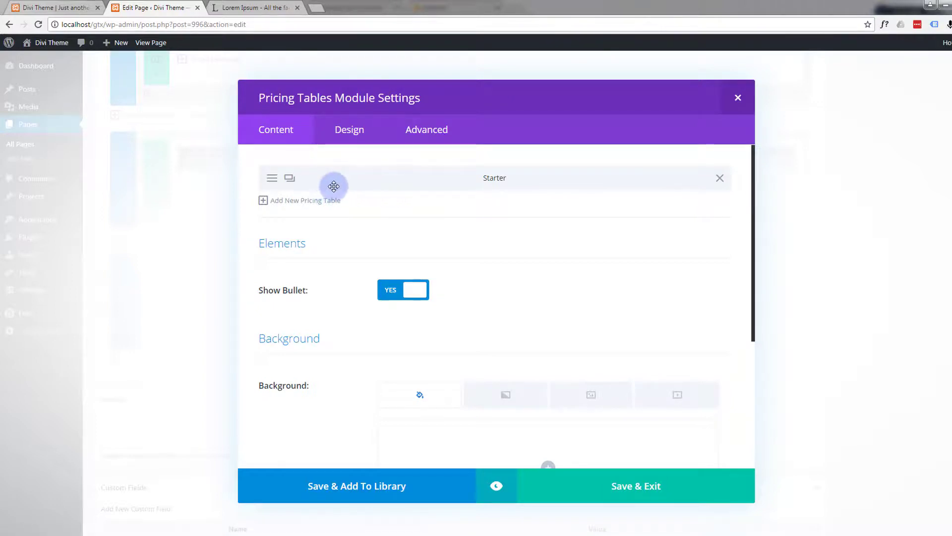
Duplicate the Starter pricing table and change the copy's title to Pro.
{"action": "left_click", "coordinate": [290, 179]}
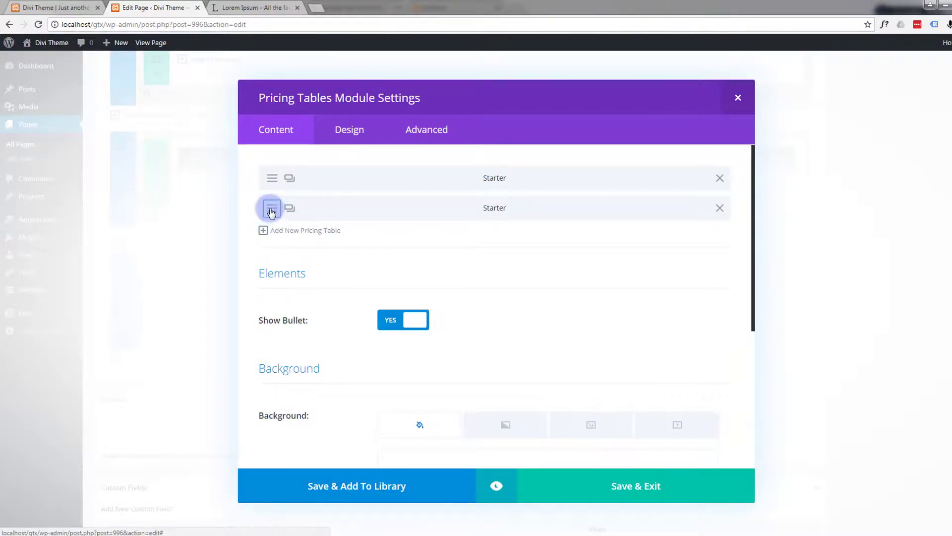
{"action": "left_click", "coordinate": [271, 211]}
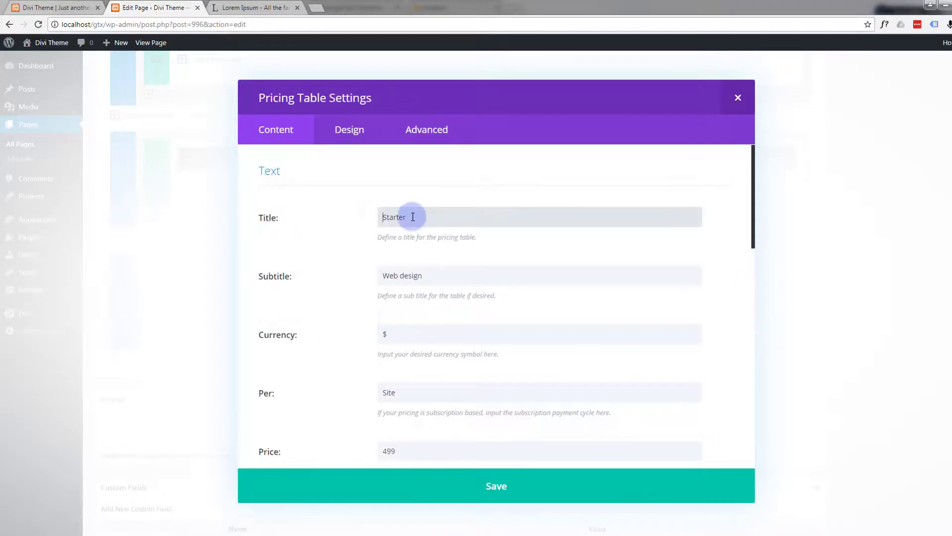
{"action": "left_click_drag", "start_coordinate": [414, 214], "coordinate": [349, 221]}
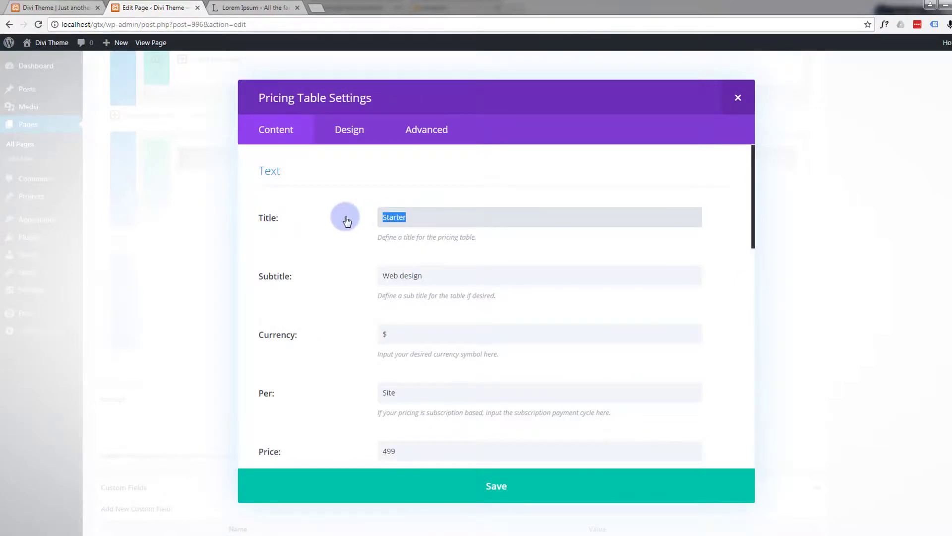
{"action": "type", "text": "Pro"}
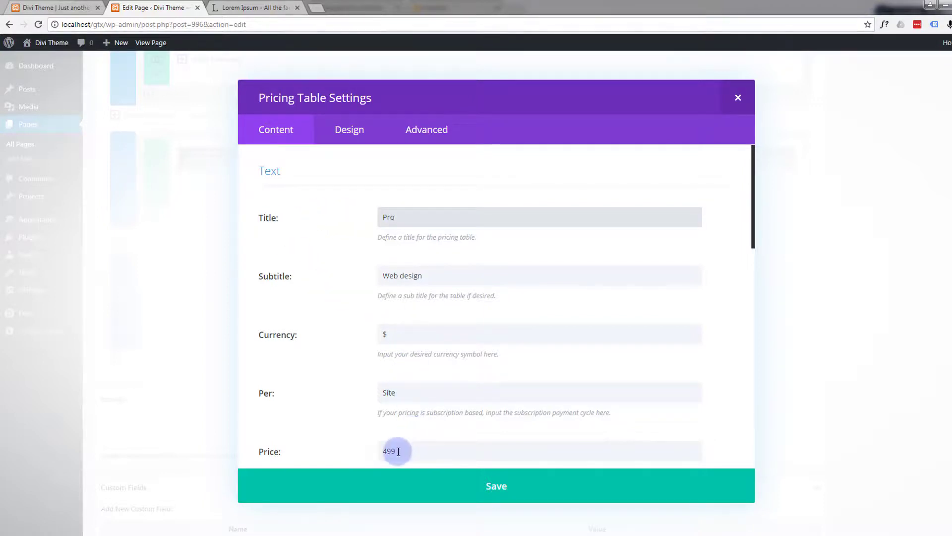
Set the Pro table's price to 699 and review its remaining content settings.
{"action": "left_click_drag", "start_coordinate": [399, 451], "coordinate": [378, 452]}
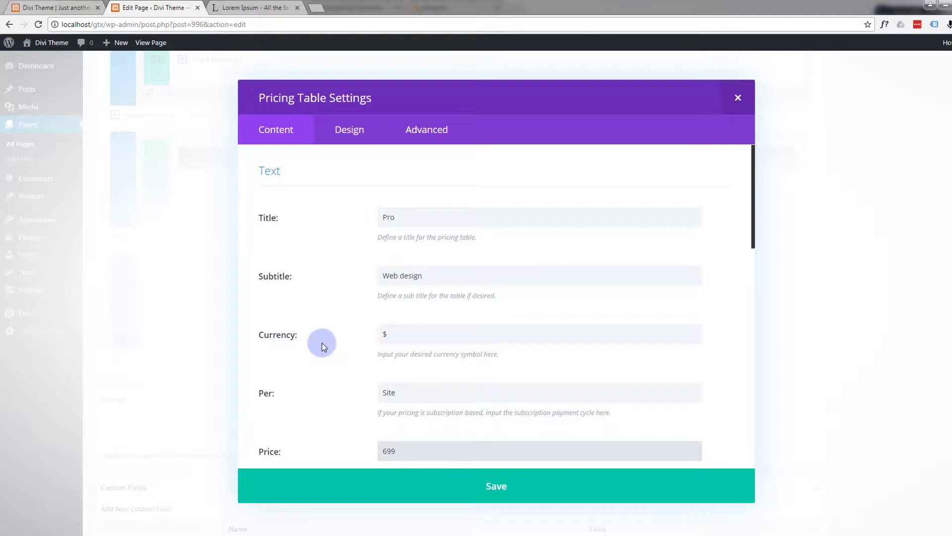
{"action": "scroll", "coordinate": [323, 343], "scroll_direction": "down", "scroll_amount": 10}
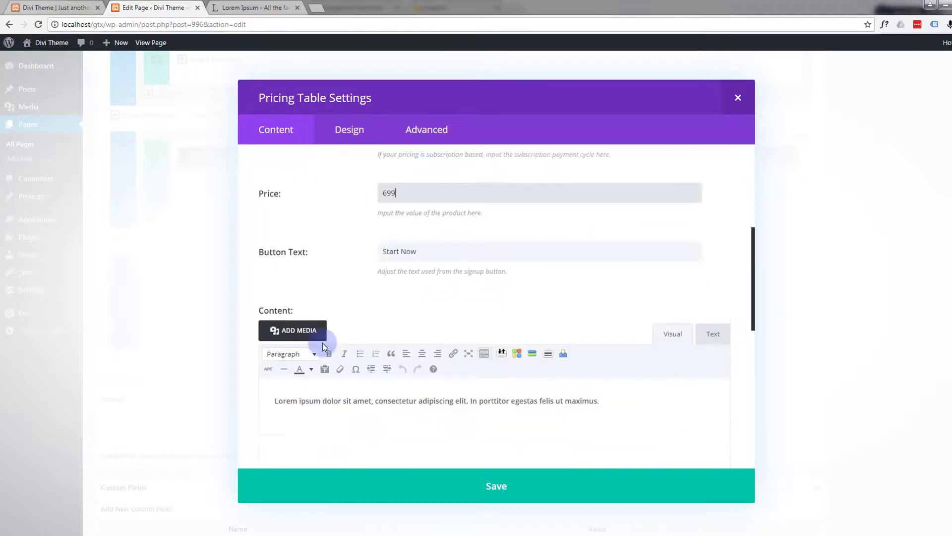
{"action": "scroll", "coordinate": [323, 343], "scroll_direction": "down", "scroll_amount": 3}
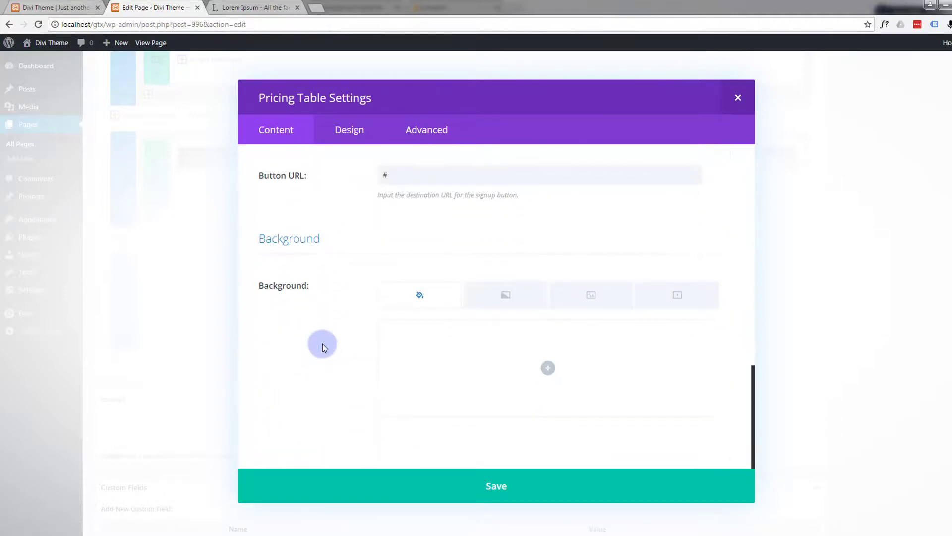
{"action": "scroll", "coordinate": [323, 343], "scroll_direction": "up", "scroll_amount": 4}
{"action": "scroll", "coordinate": [334, 342], "scroll_direction": "up", "scroll_amount": 9}
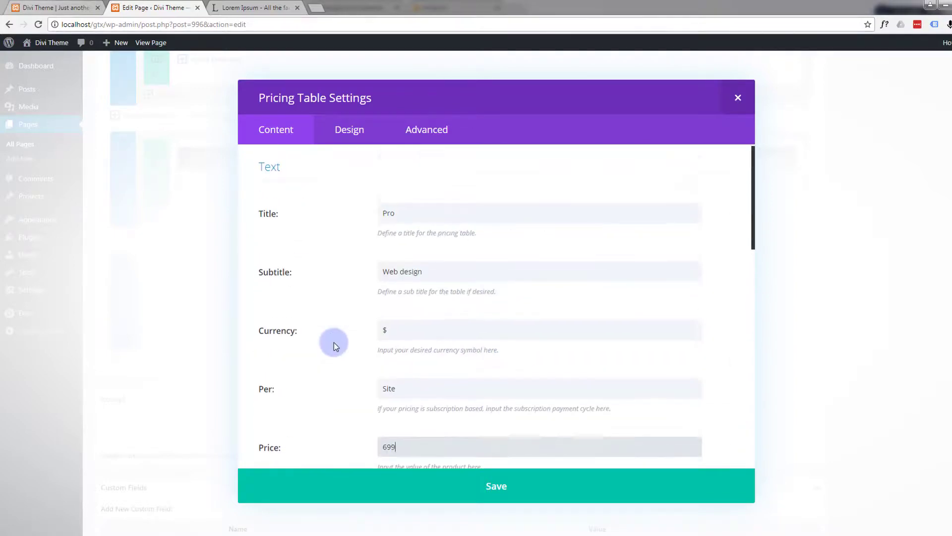
Make the Pro pricing table featured and save it.
{"action": "left_click", "coordinate": [352, 131]}
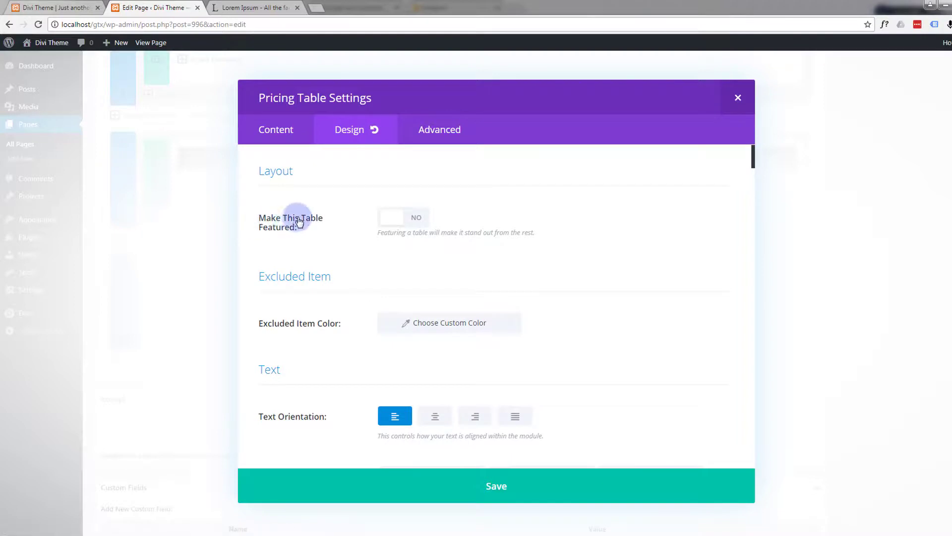
{"action": "left_click", "coordinate": [413, 221]}
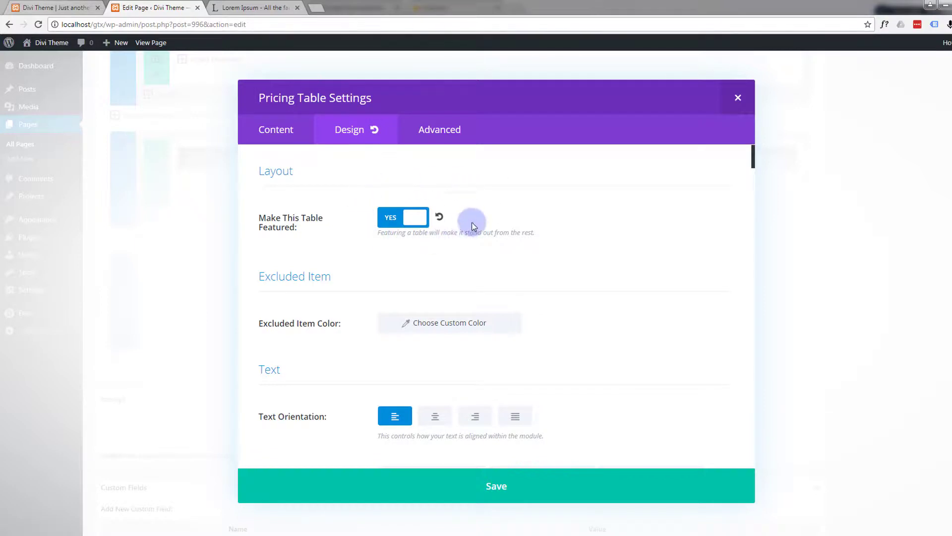
{"action": "left_click", "coordinate": [505, 485]}
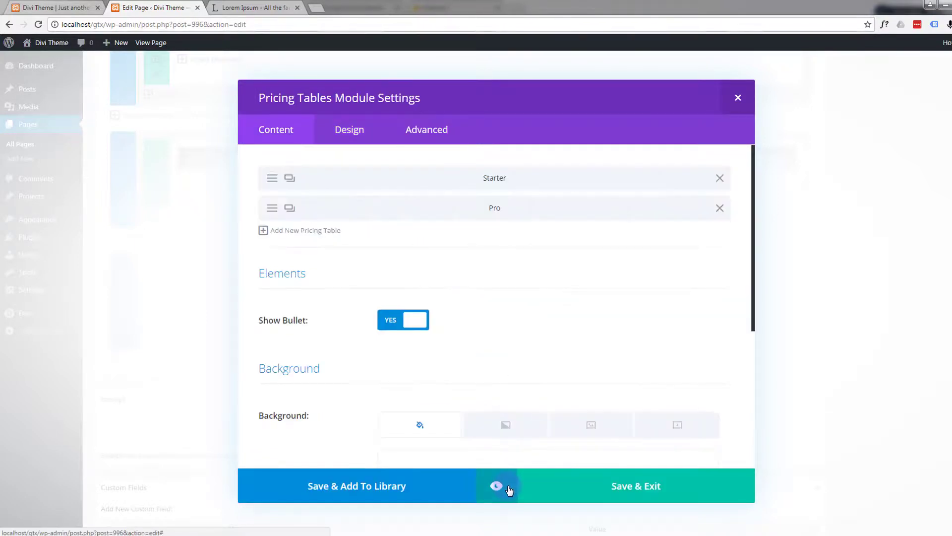
Duplicate the Pro pricing table and give the copy the title Business and a price of 999.
{"action": "left_click", "coordinate": [290, 211]}
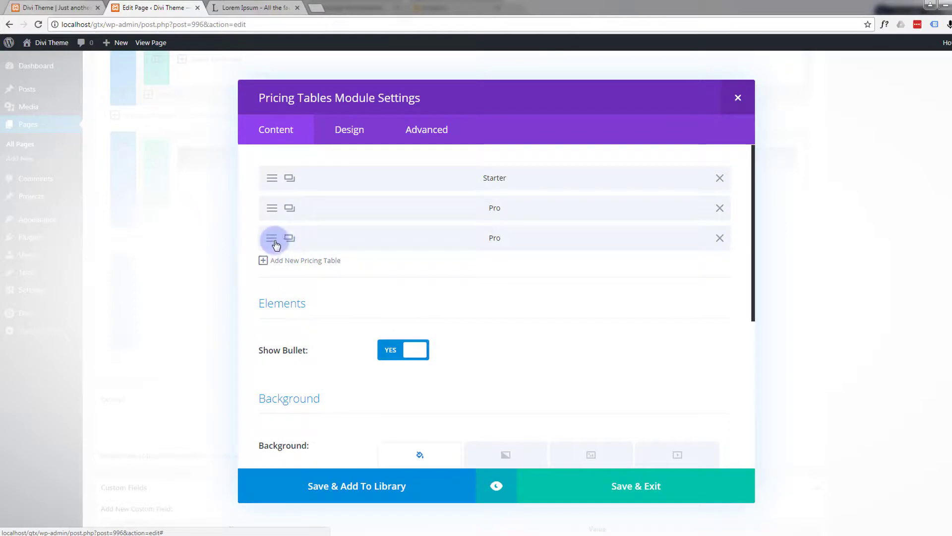
{"action": "left_click", "coordinate": [449, 232]}
{"action": "left_click", "coordinate": [385, 218]}
{"action": "left_click_drag", "start_coordinate": [393, 215], "coordinate": [380, 217]}
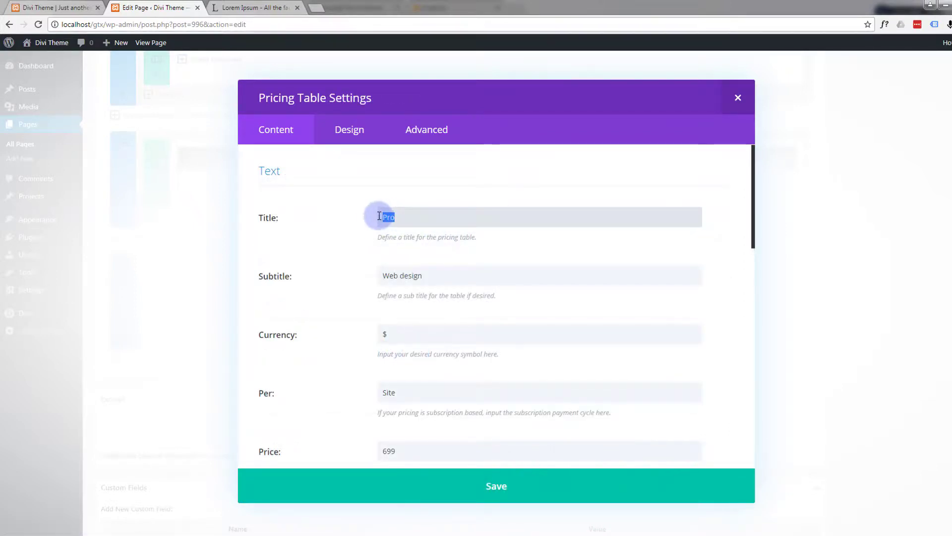
{"action": "type", "text": "Business"}
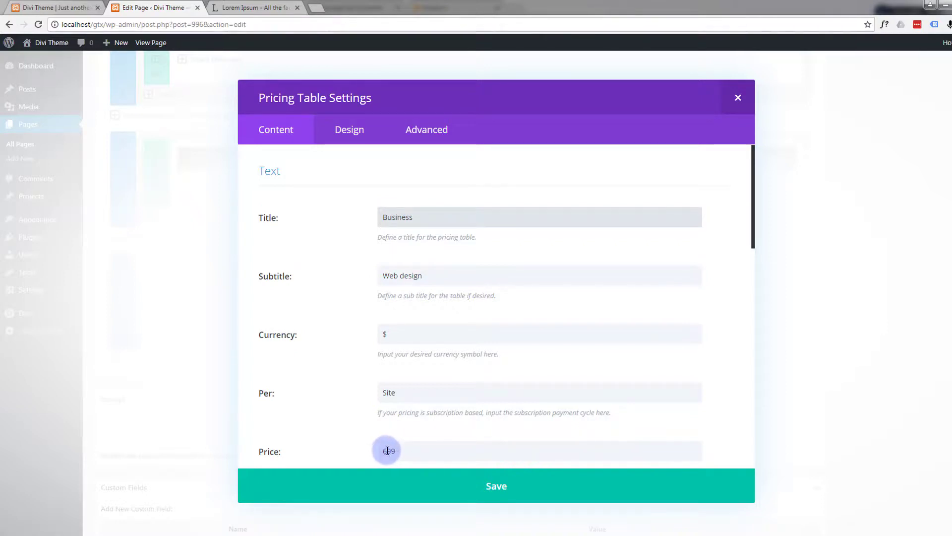
{"action": "left_click_drag", "start_coordinate": [386, 451], "coordinate": [380, 451]}
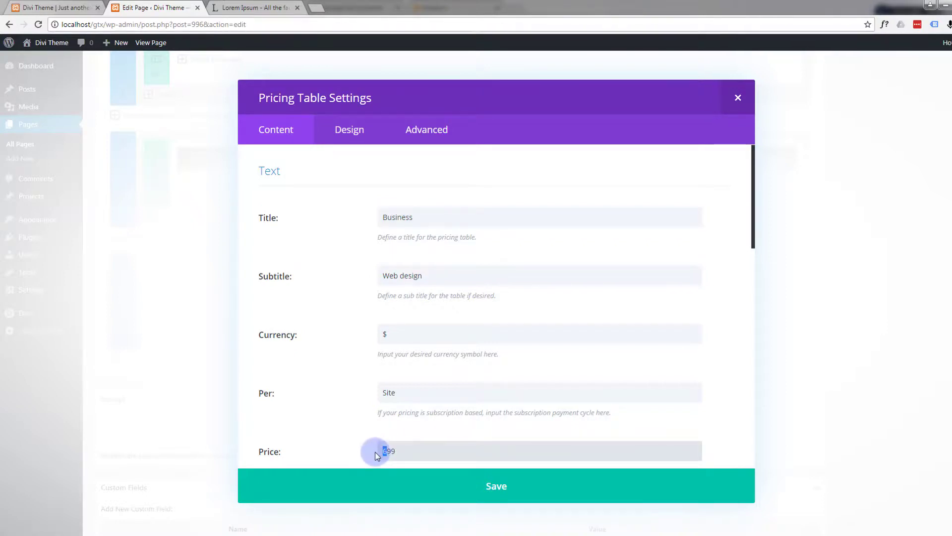
{"action": "type", "text": "9"}
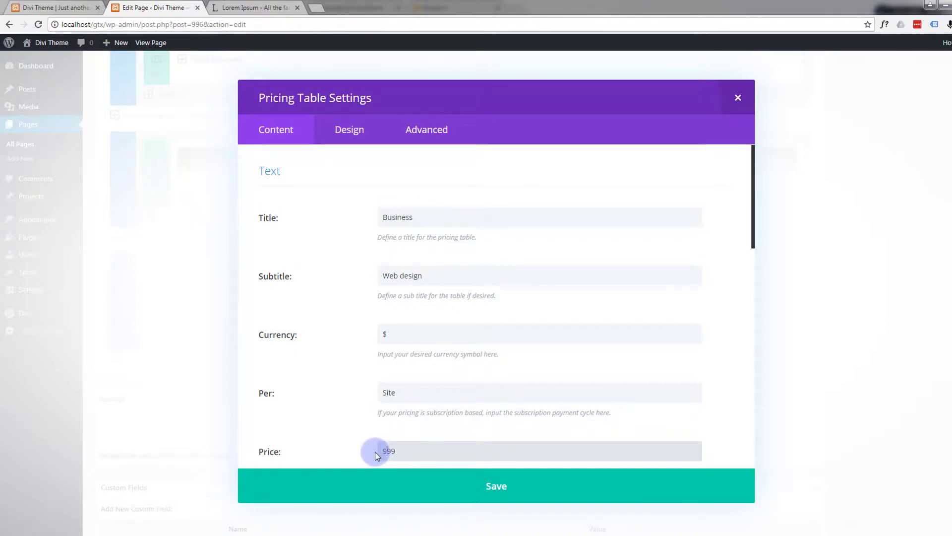
Turn off the featured option for the Business table and save it.
{"action": "left_click", "coordinate": [348, 130]}
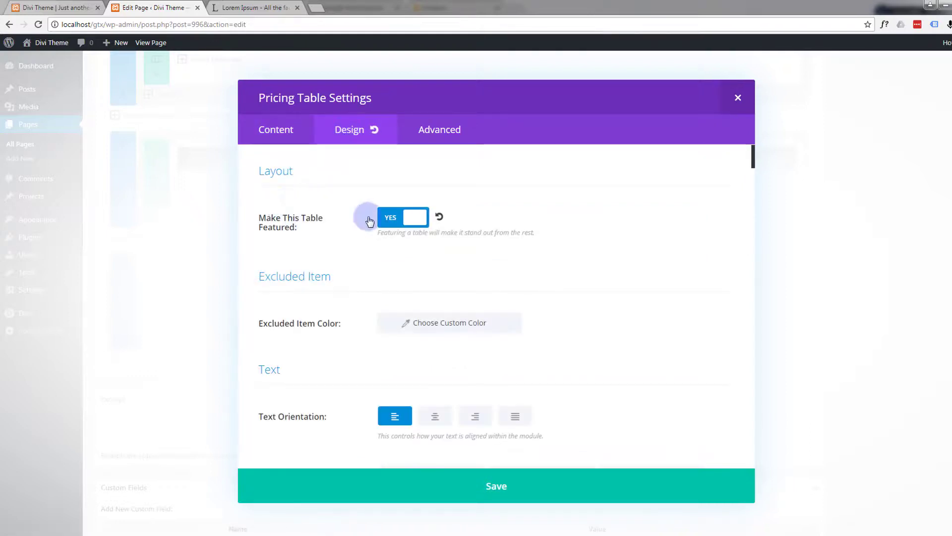
{"action": "left_click", "coordinate": [407, 217]}
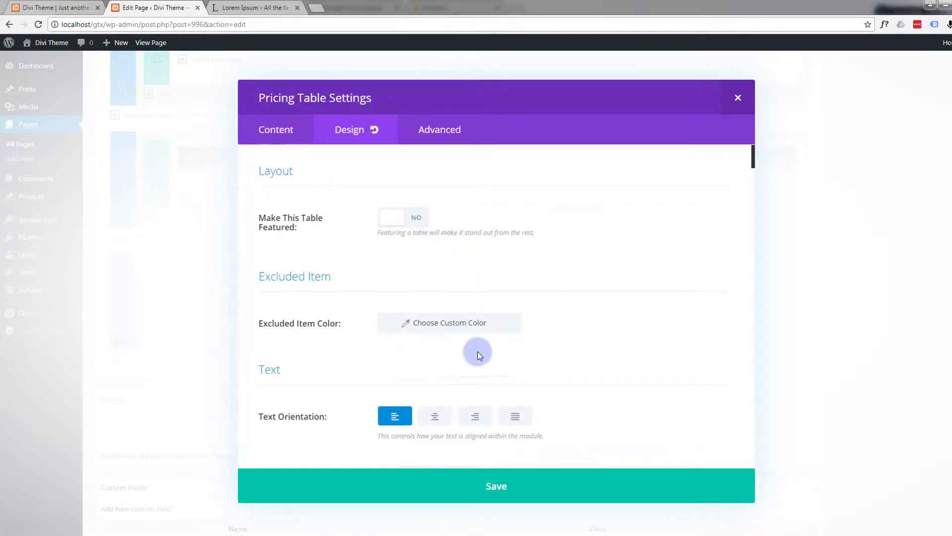
{"action": "left_click", "coordinate": [496, 486]}
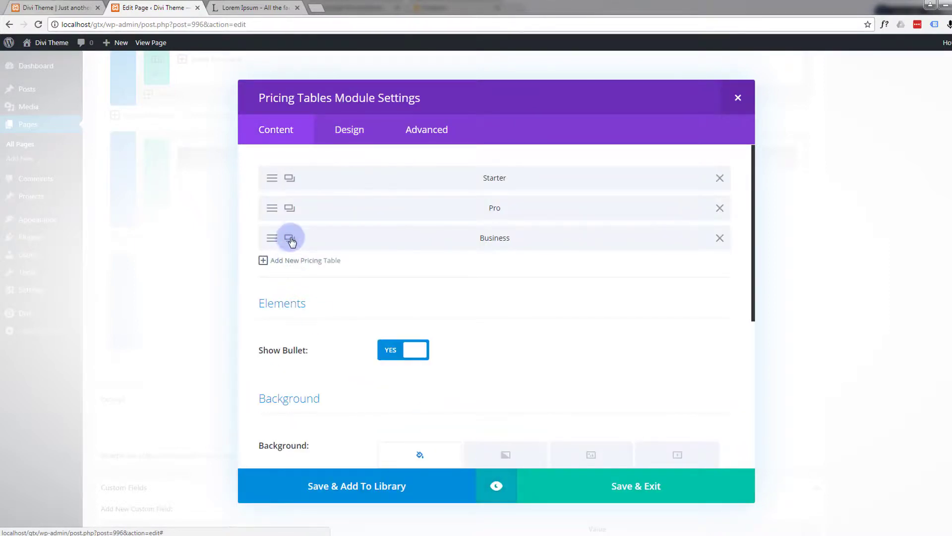
Duplicate the Business pricing table and change the copy's title to Enterprise.
{"action": "left_click", "coordinate": [290, 239]}
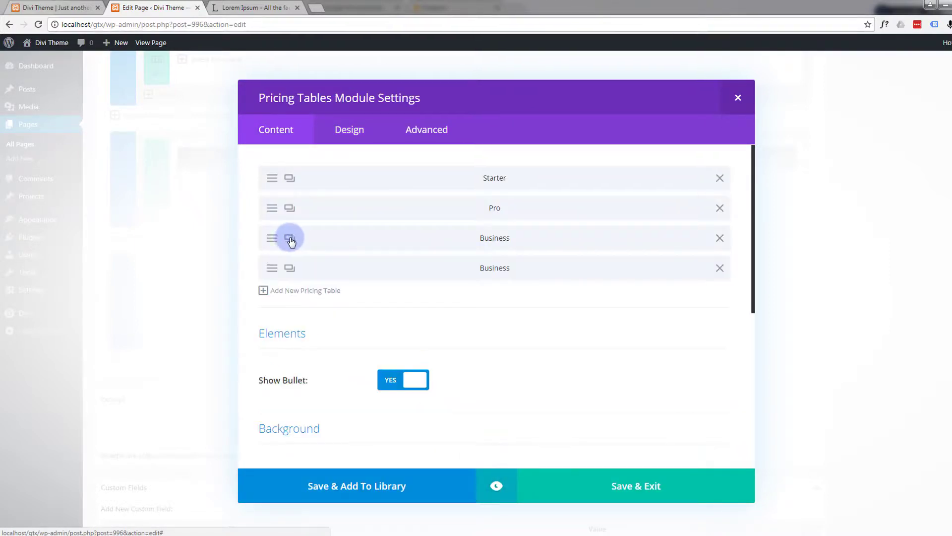
{"action": "left_click", "coordinate": [274, 268]}
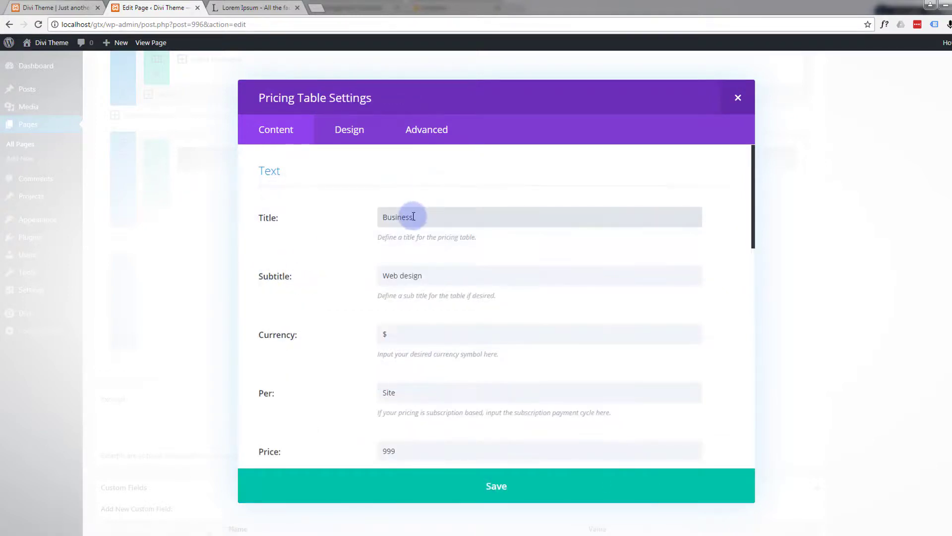
{"action": "left_click_drag", "start_coordinate": [410, 217], "coordinate": [367, 220]}
{"action": "type", "text": "E"}
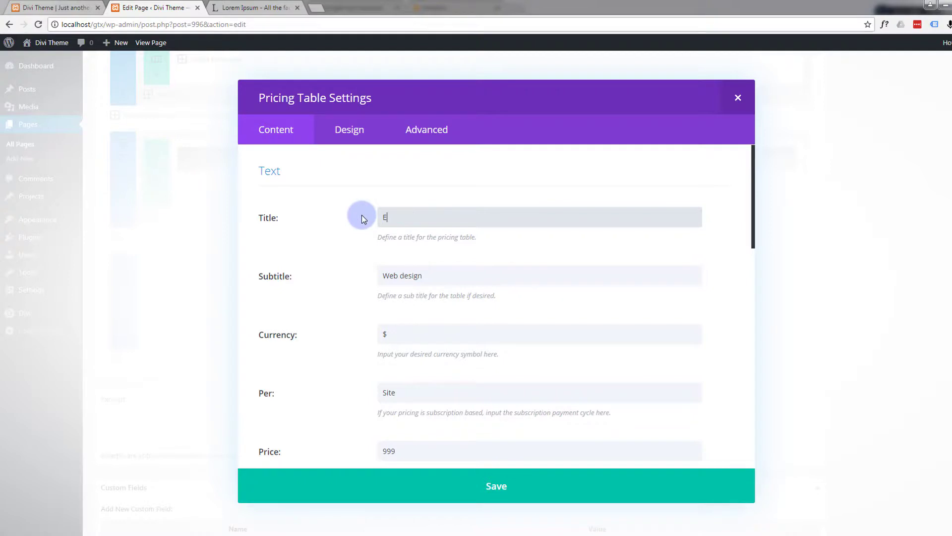
{"action": "type", "text": "nterprise"}
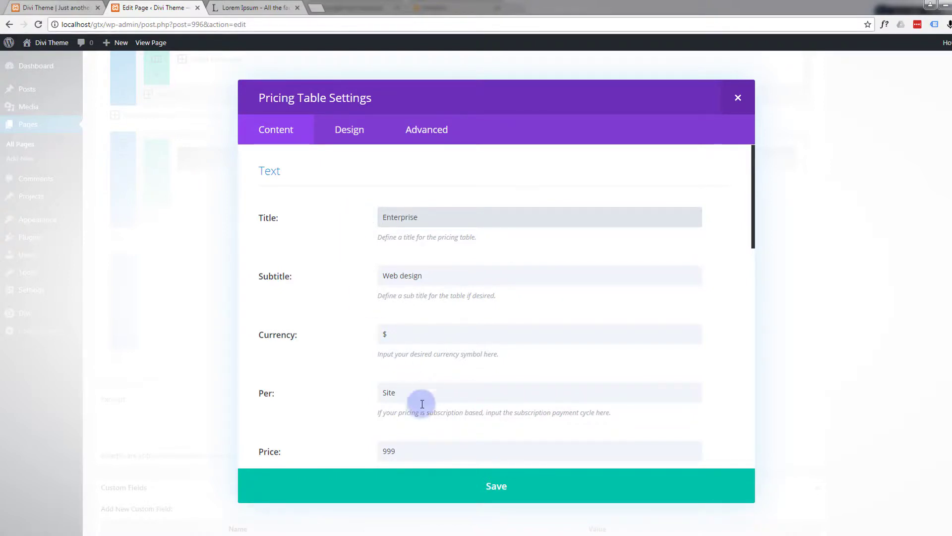
Set the Enterprise table's price to 2999 and save the table.
{"action": "left_click", "coordinate": [385, 452]}
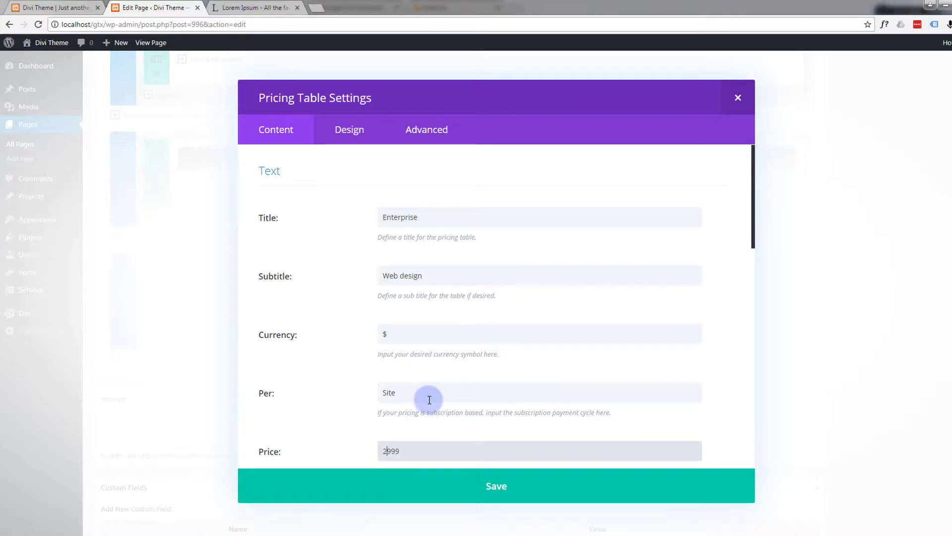
{"action": "scroll", "coordinate": [362, 365], "scroll_direction": "down", "scroll_amount": 2}
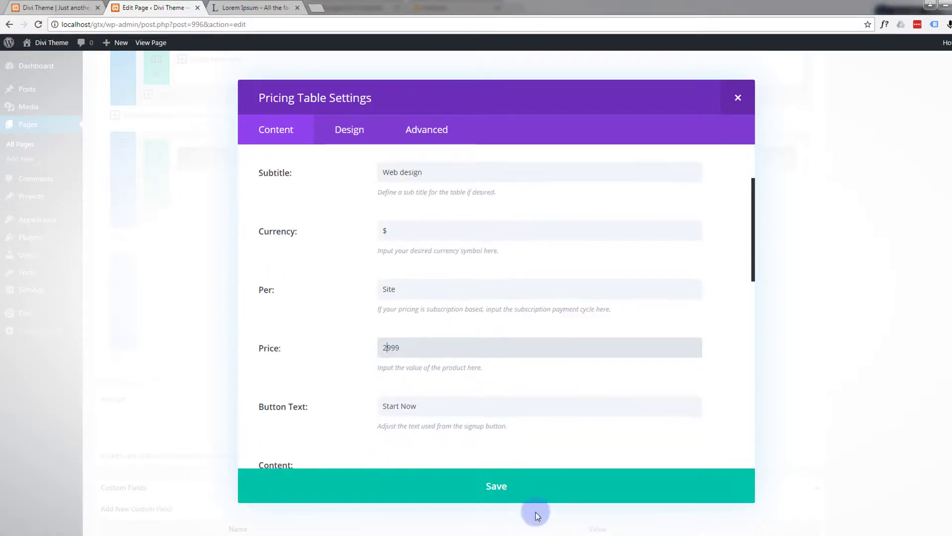
{"action": "left_click", "coordinate": [524, 495]}
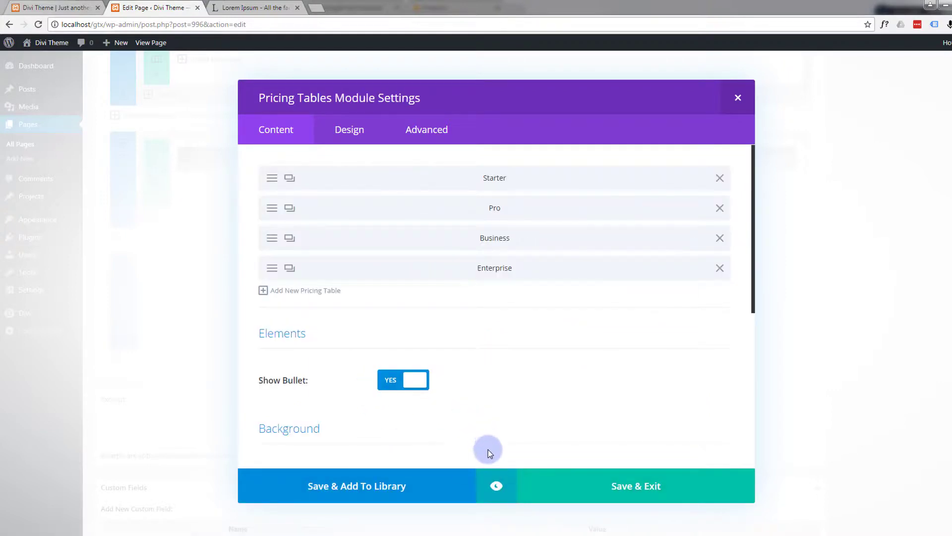
Save the Pricing Tables module after previewing its four tables, and update the page.
{"action": "left_click", "coordinate": [498, 487]}
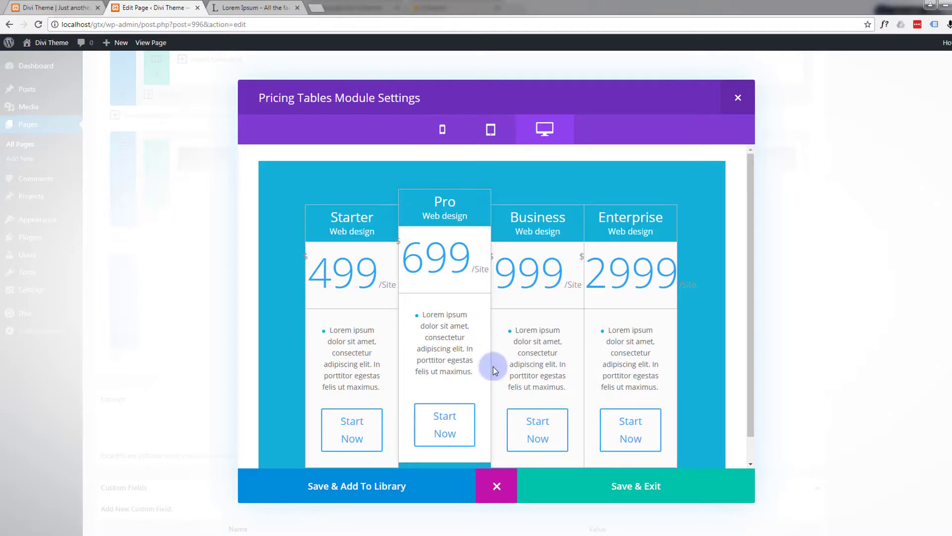
{"action": "left_click", "coordinate": [646, 495]}
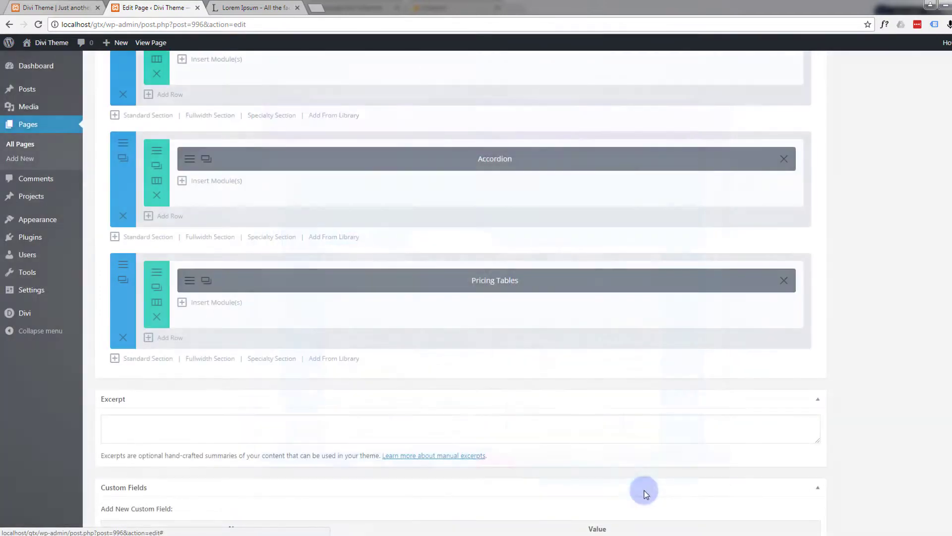
{"action": "scroll", "coordinate": [839, 236], "scroll_direction": "up", "scroll_amount": 15}
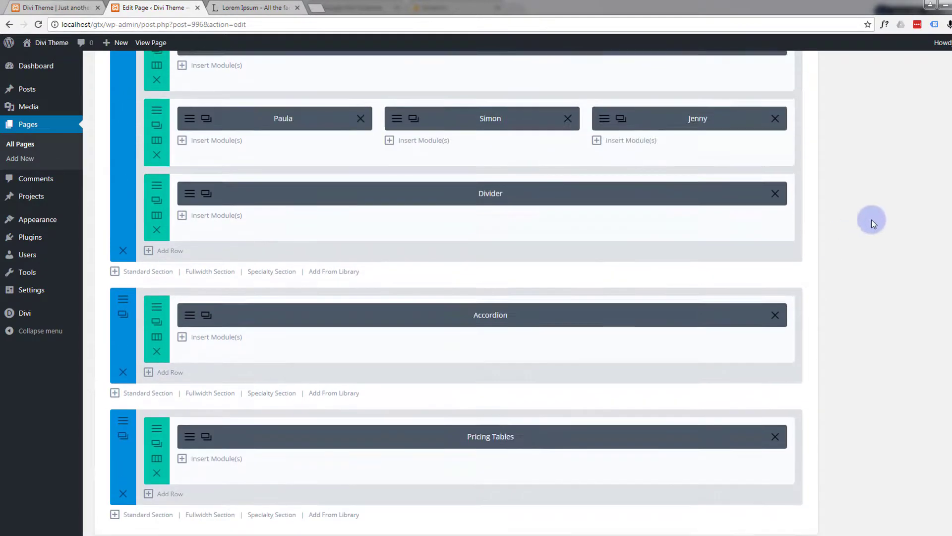
{"action": "scroll", "coordinate": [899, 196], "scroll_direction": "up", "scroll_amount": 3}
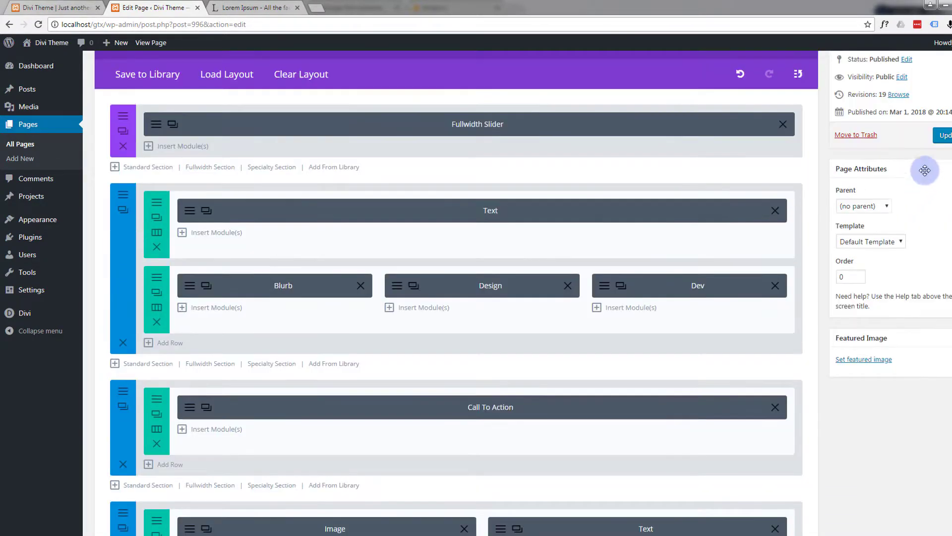
{"action": "left_click", "coordinate": [943, 137]}
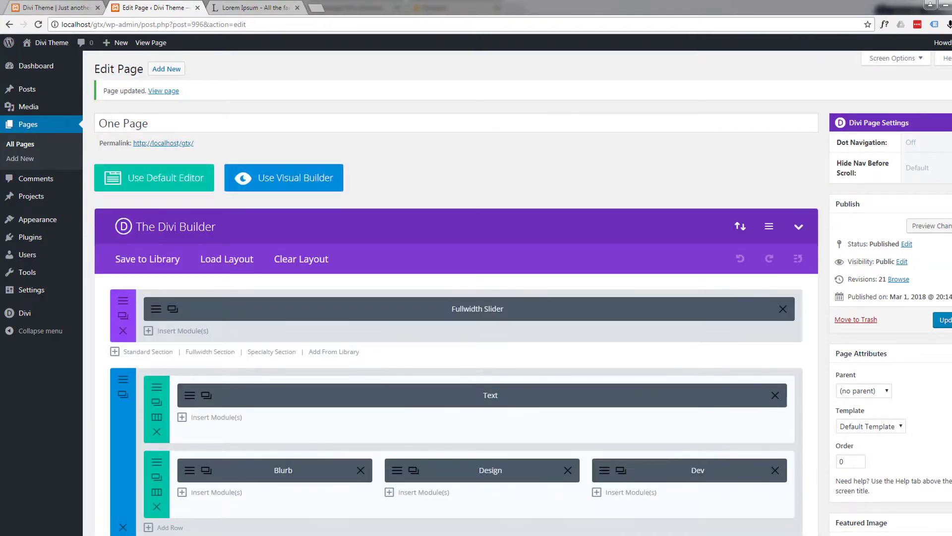
Preview the page's changes and look through its sections down to the pricing tables.
{"action": "left_click", "coordinate": [920, 227]}
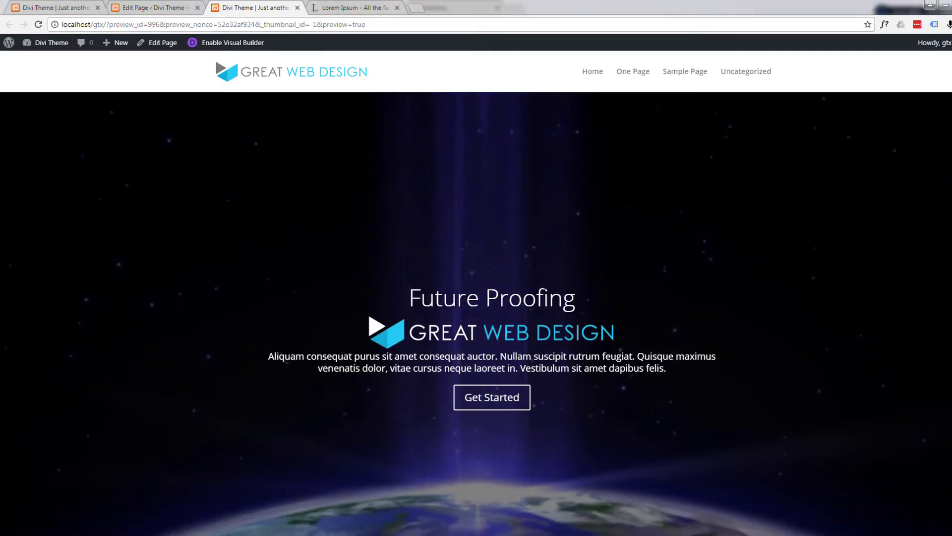
{"action": "scroll", "coordinate": [797, 207], "scroll_direction": "down", "scroll_amount": 5}
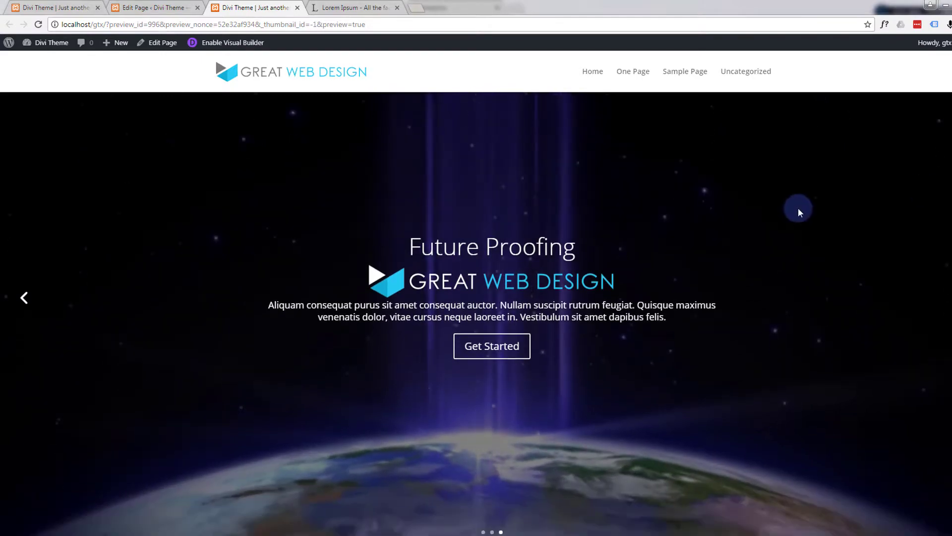
{"action": "scroll", "coordinate": [802, 209], "scroll_direction": "down", "scroll_amount": 12}
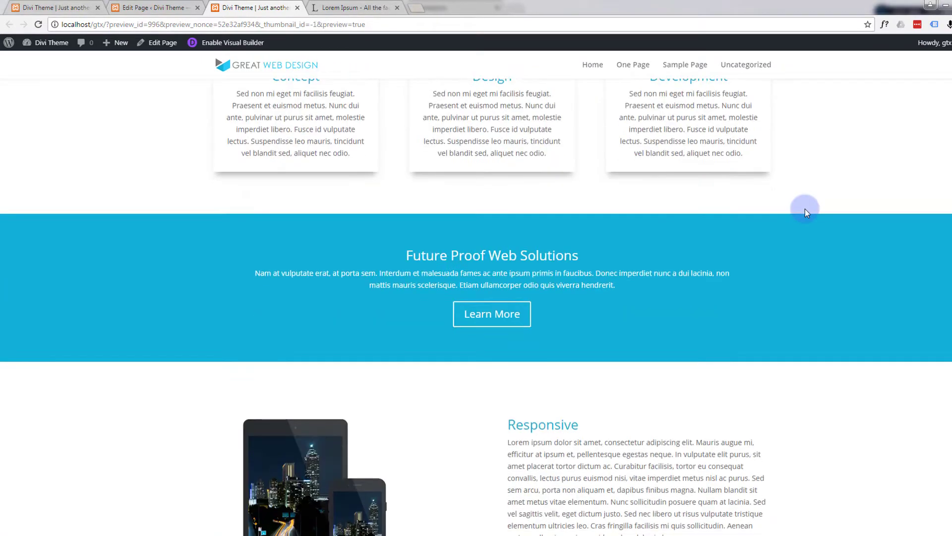
{"action": "scroll", "coordinate": [805, 213], "scroll_direction": "down", "scroll_amount": 9}
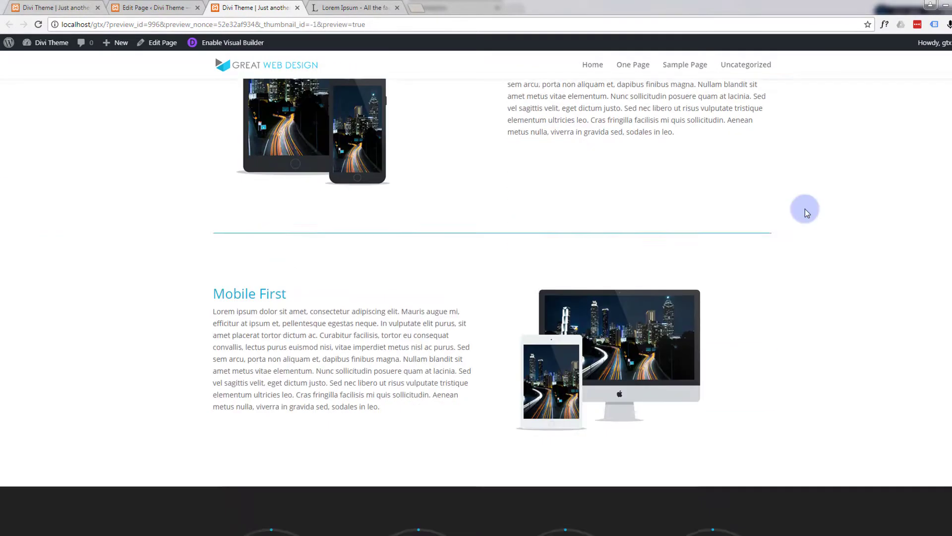
{"action": "scroll", "coordinate": [806, 208], "scroll_direction": "down", "scroll_amount": 12}
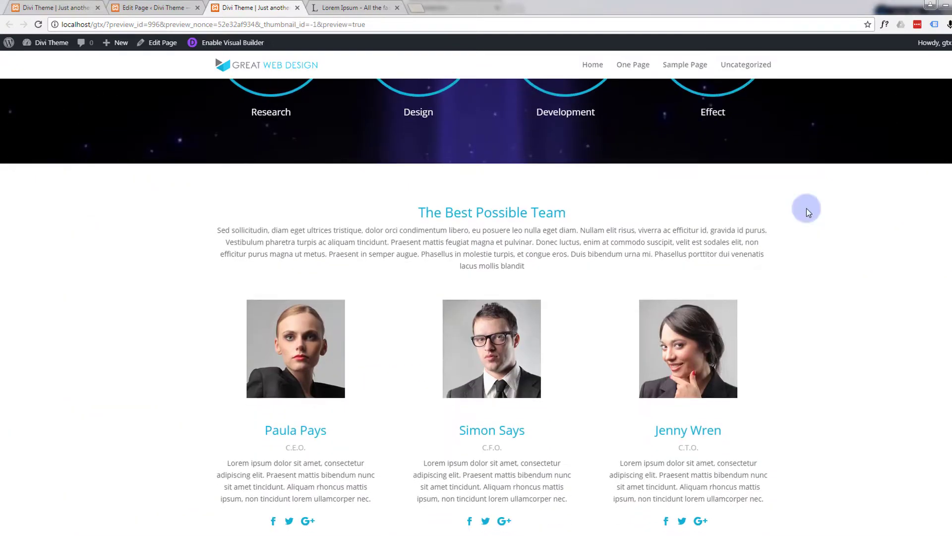
{"action": "scroll", "coordinate": [807, 211], "scroll_direction": "down", "scroll_amount": 9}
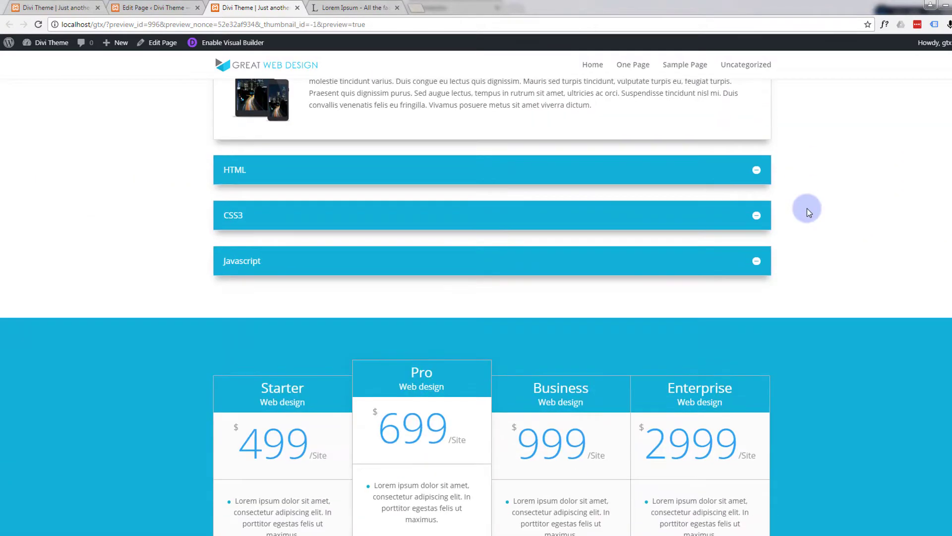